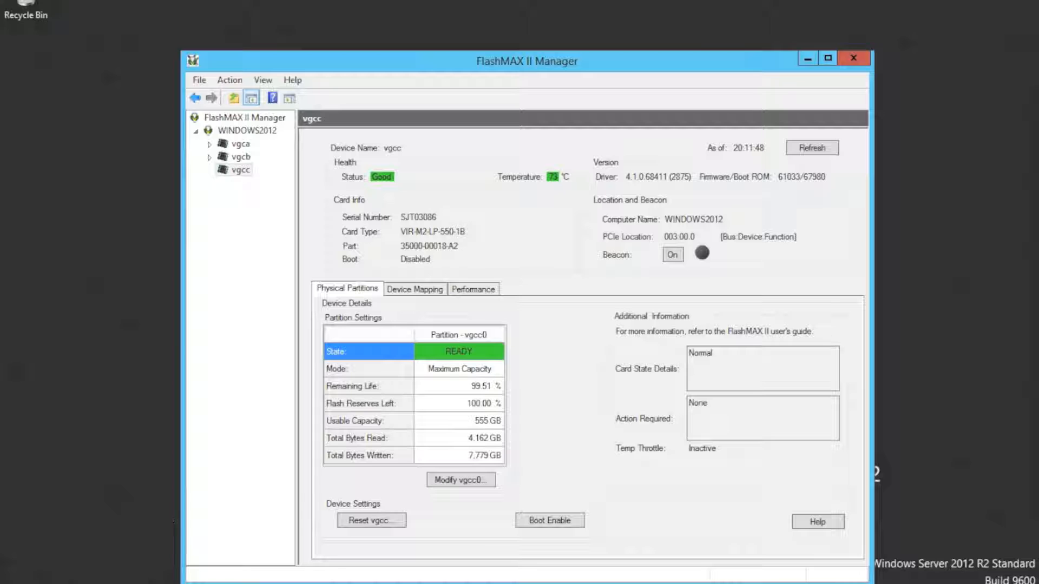
# Switch to Server Manager, view the local server's properties, and open the disk list in File and Storage Services.
pyautogui.click(84, 519)
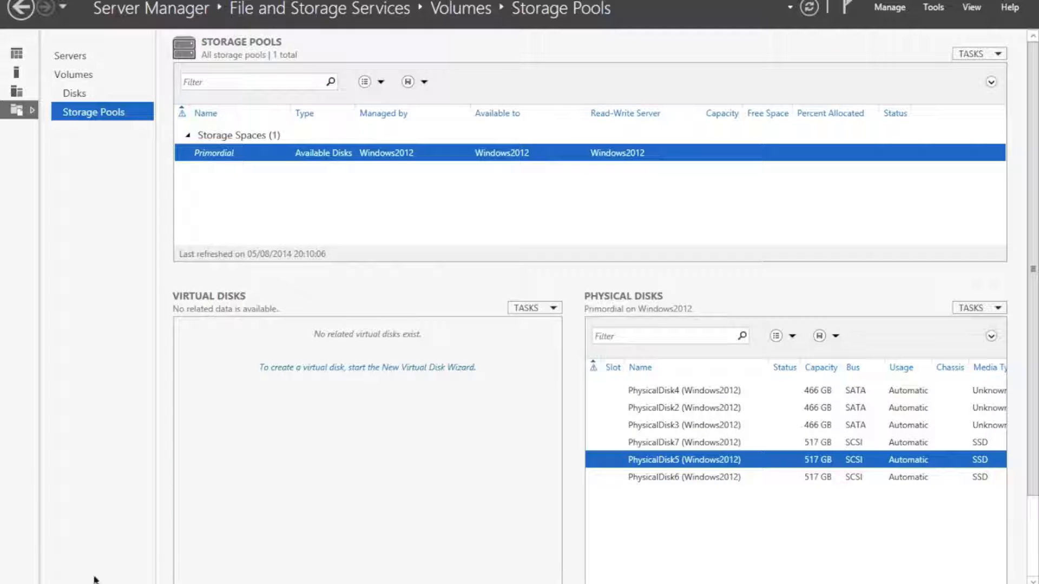
pyautogui.click(22, 53)
pyautogui.click(51, 77)
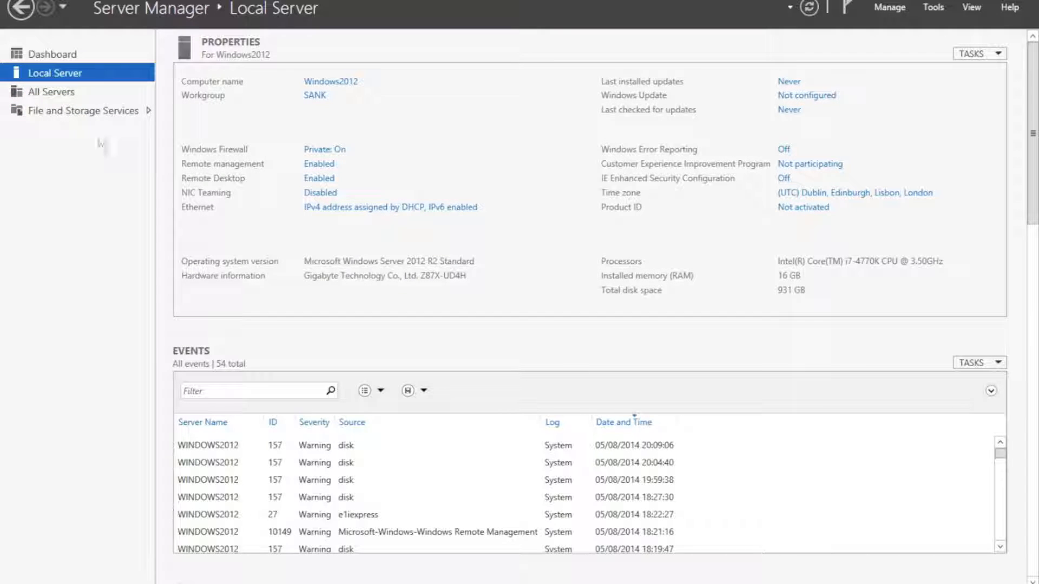
pyautogui.click(75, 114)
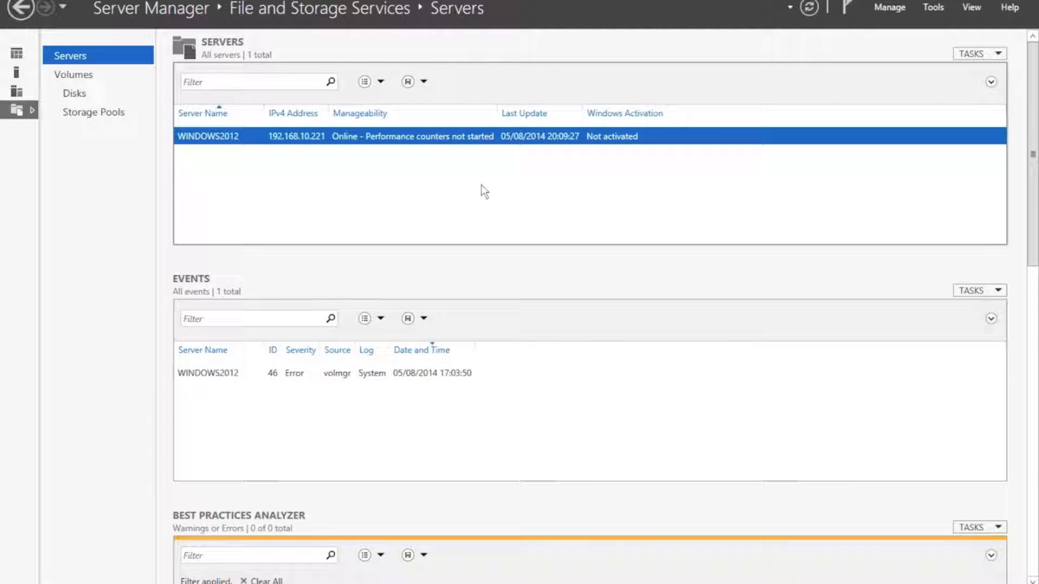
pyautogui.click(82, 97)
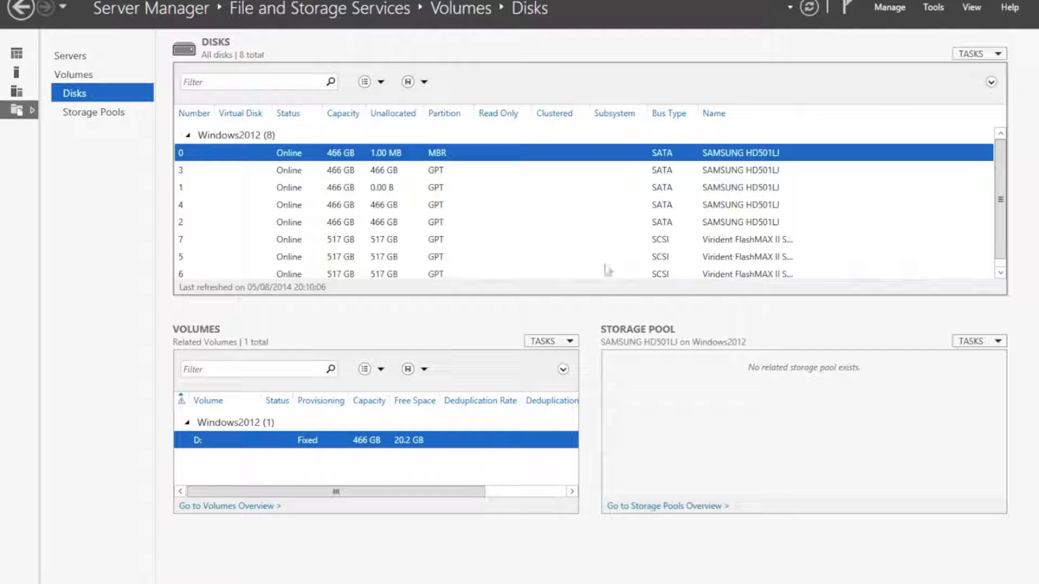
# Examine the three Virident FlashMAX II disks, numbers 7, 5 and 6, in the server's disk list.
pyautogui.moveTo(1000, 244); pyautogui.dragTo(1000, 257)
pyautogui.click(766, 235)
pyautogui.click(764, 251)
pyautogui.click(763, 264)
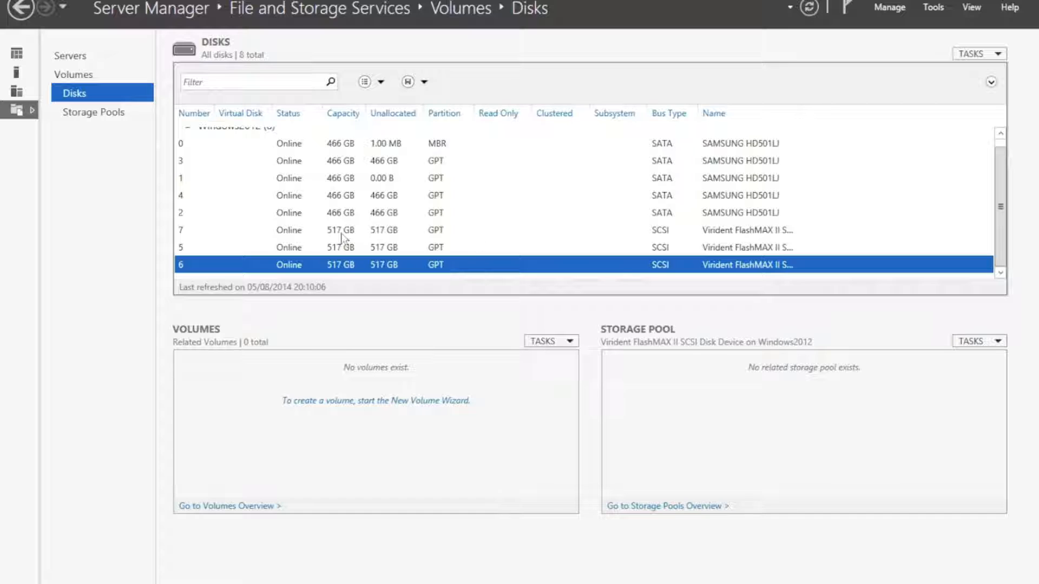
pyautogui.click(187, 230)
pyautogui.click(187, 247)
pyautogui.click(198, 263)
# Start a new storage pool from the primordial pool on Windows2012 and name it FM2SP.
pyautogui.click(88, 114)
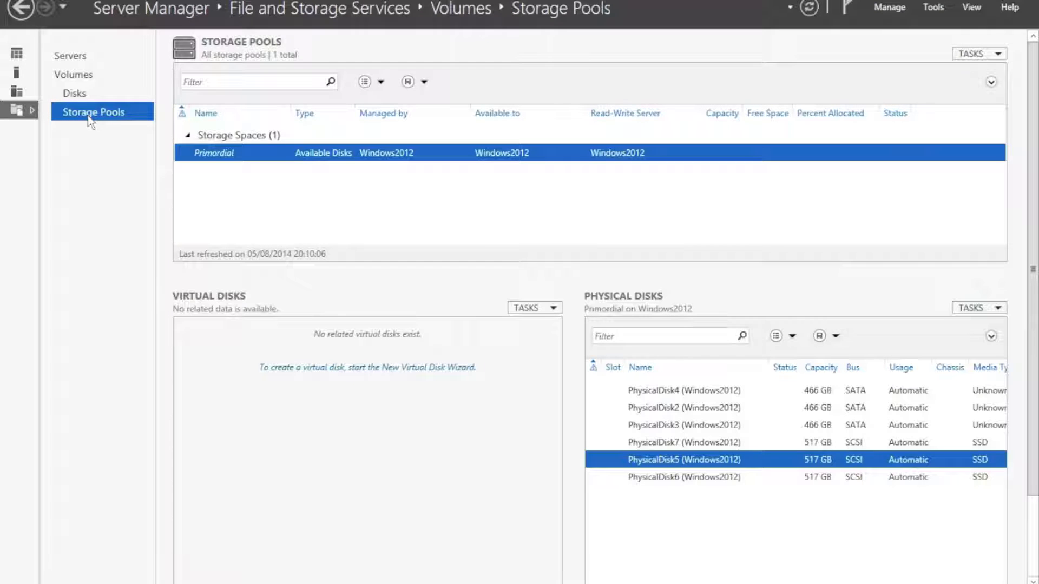
pyautogui.click(771, 154)
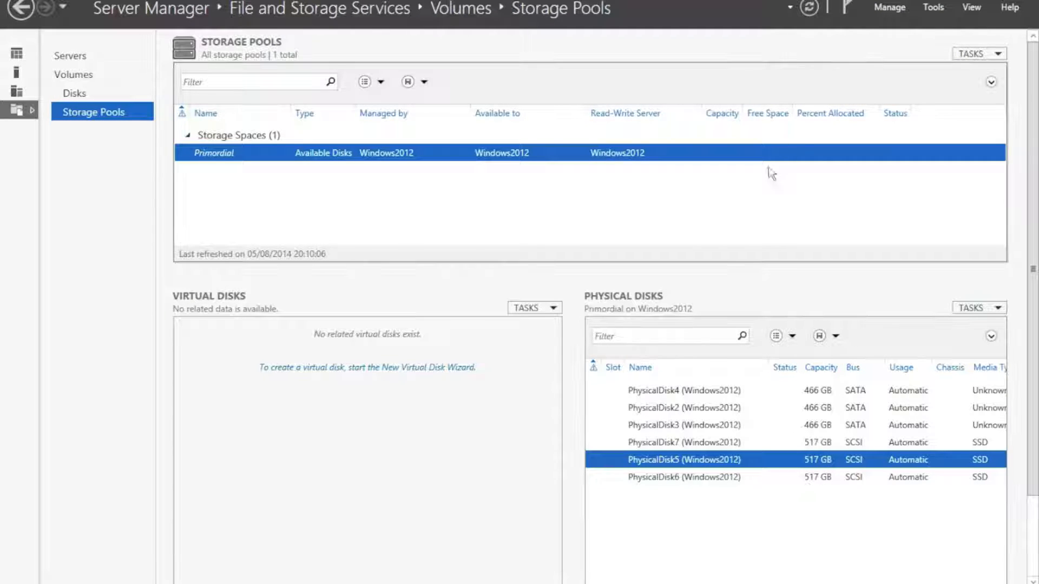
pyautogui.rightClick(698, 199)
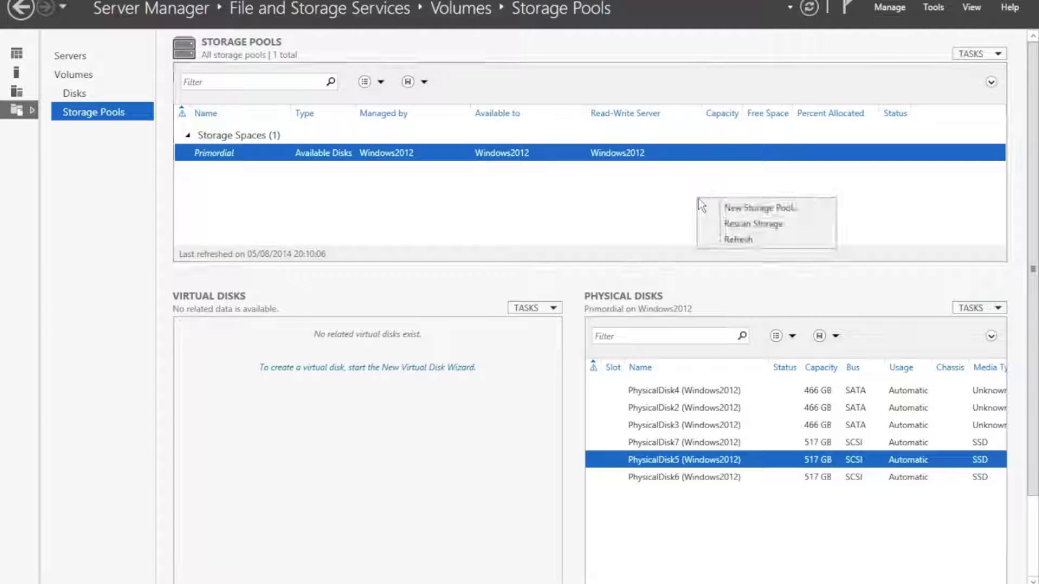
pyautogui.click(780, 209)
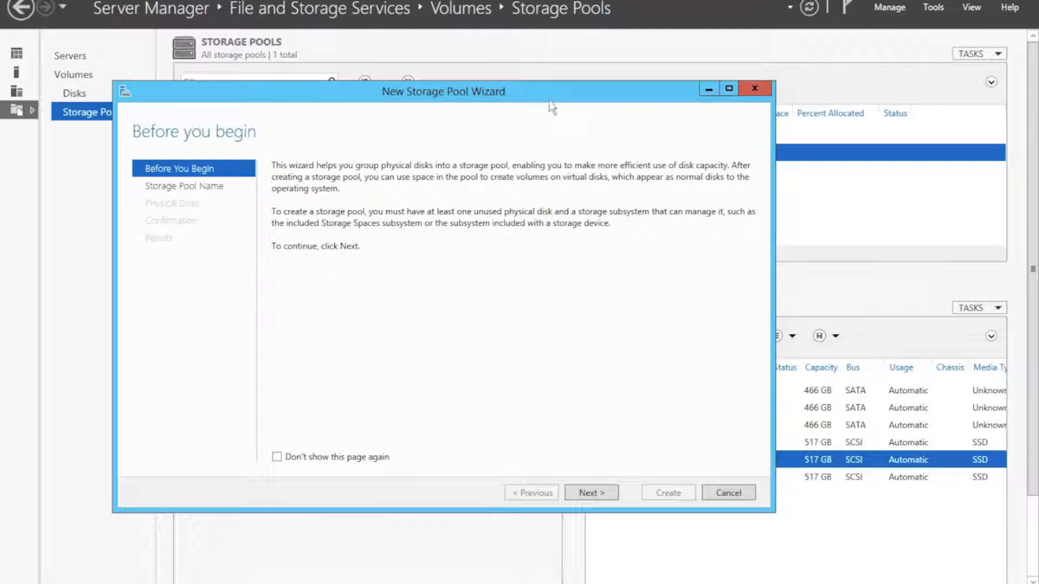
pyautogui.click(589, 493)
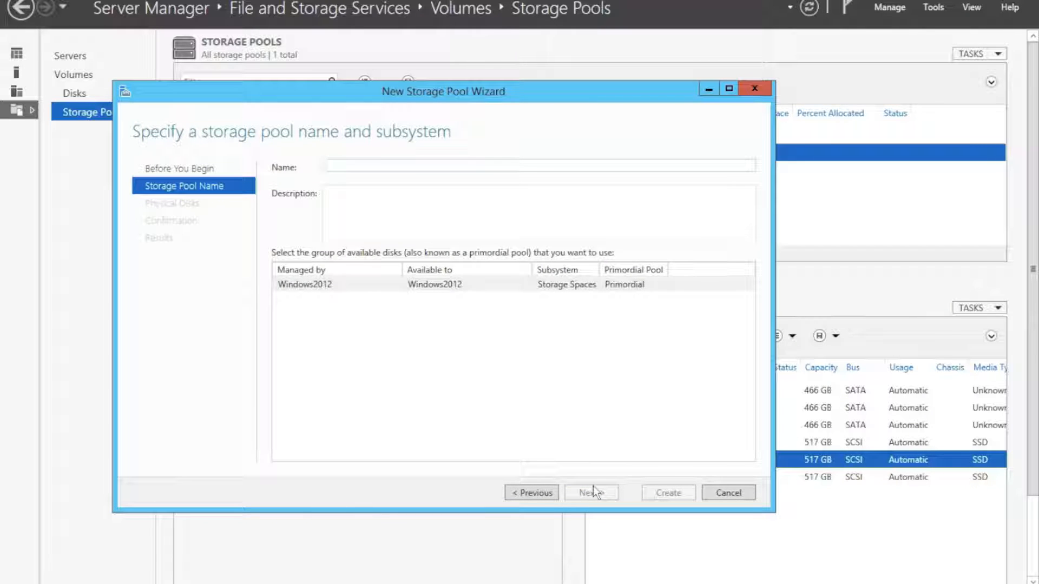
pyautogui.write('FM2SP')
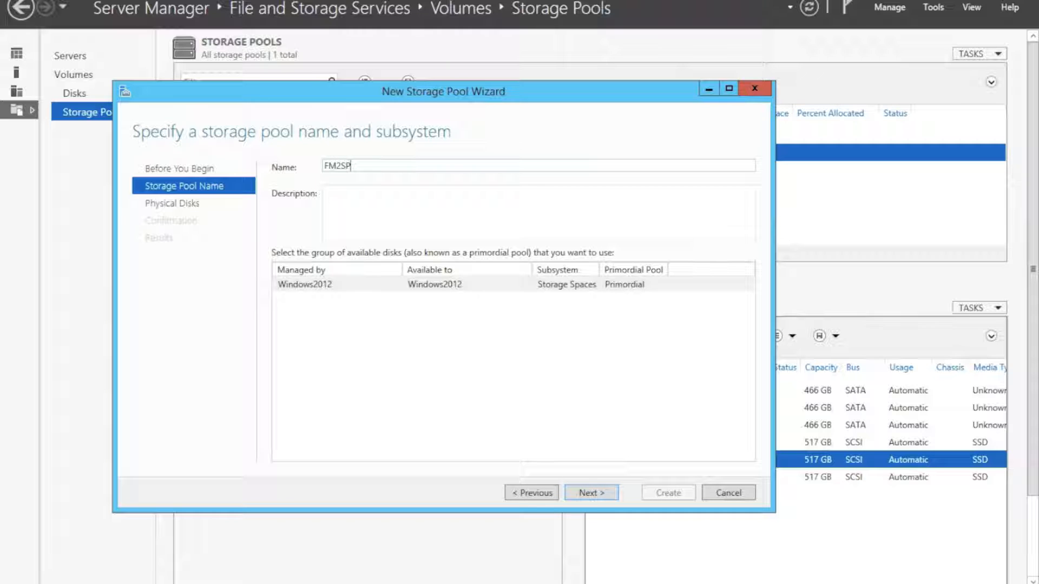
pyautogui.click(596, 494)
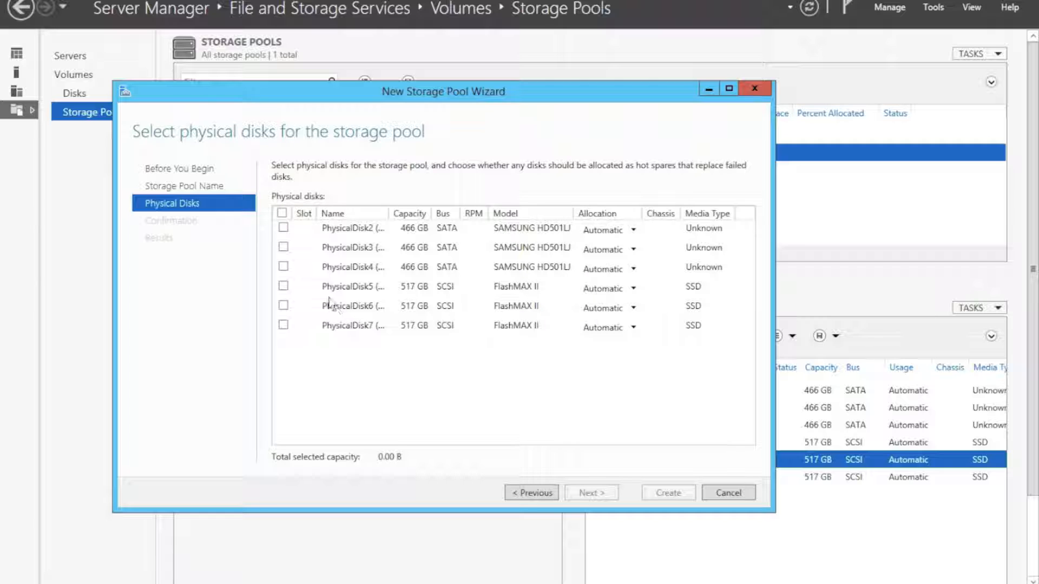
# Add the FlashMAX II disks PhysicalDisk5, PhysicalDisk6 and PhysicalDisk7 to the pool, allocating PhysicalDisk5 as Hot Spare.
pyautogui.click(283, 287)
pyautogui.click(283, 306)
pyautogui.click(283, 326)
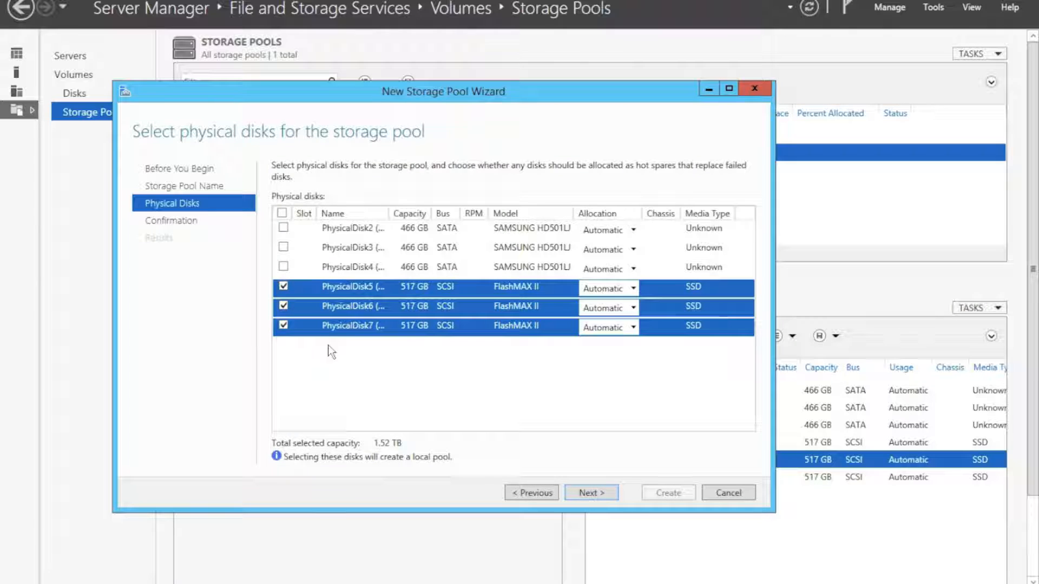
pyautogui.click(628, 288)
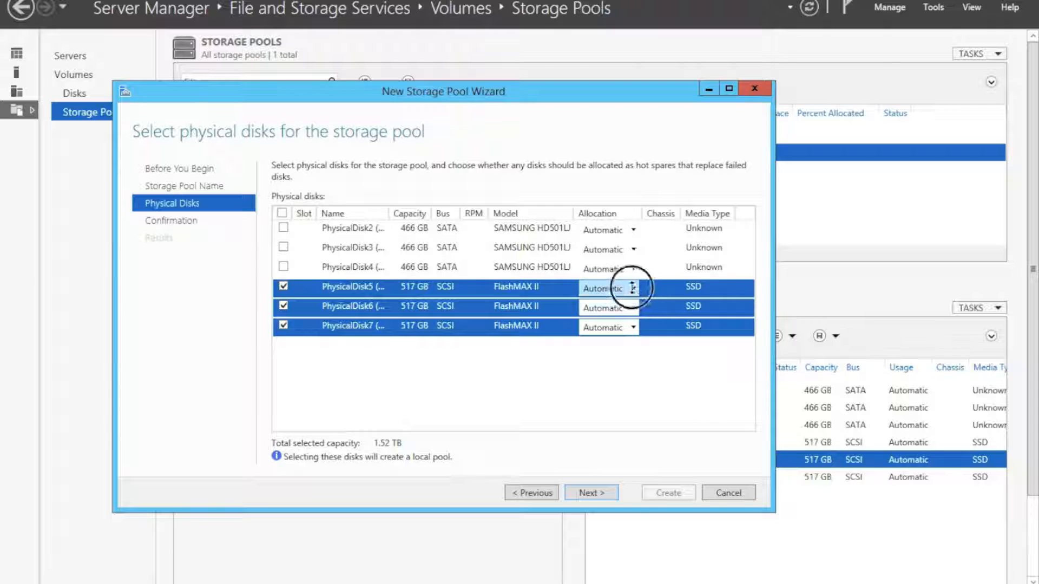
pyautogui.click(610, 320)
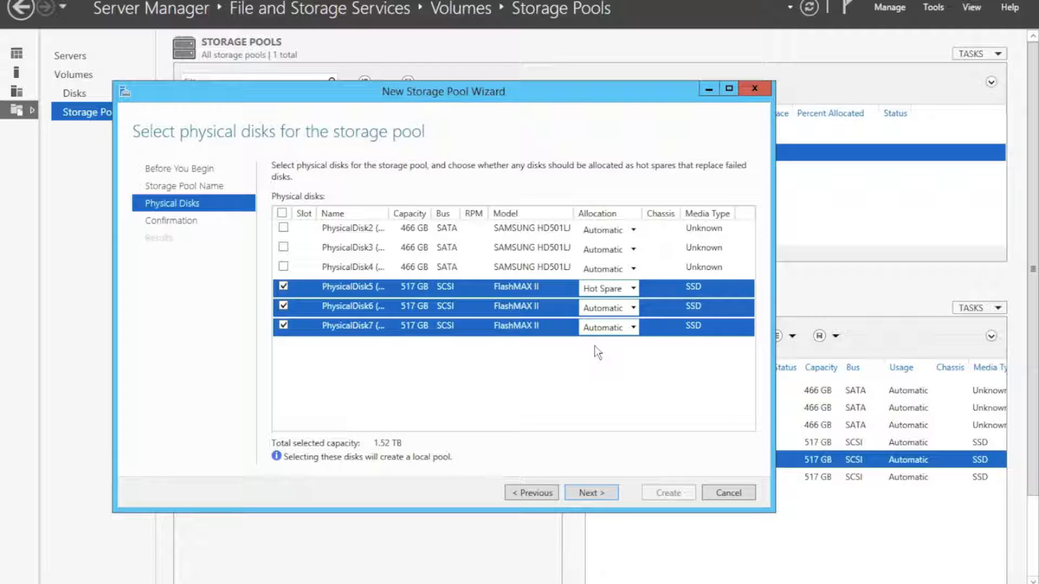
# Create the storage pool with the configured settings and continue directly to creating a virtual disk.
pyautogui.click(599, 492)
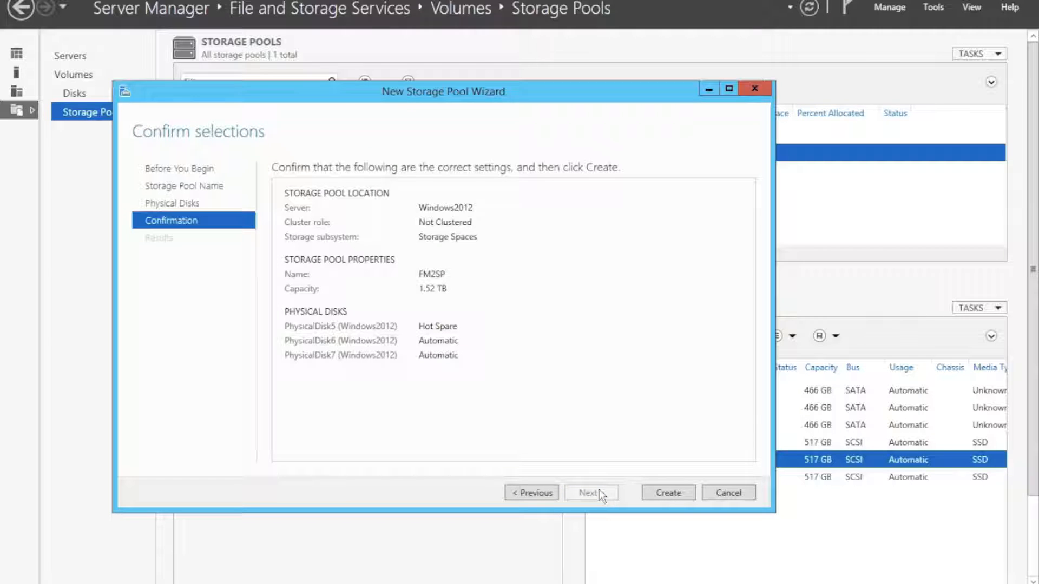
pyautogui.click(665, 492)
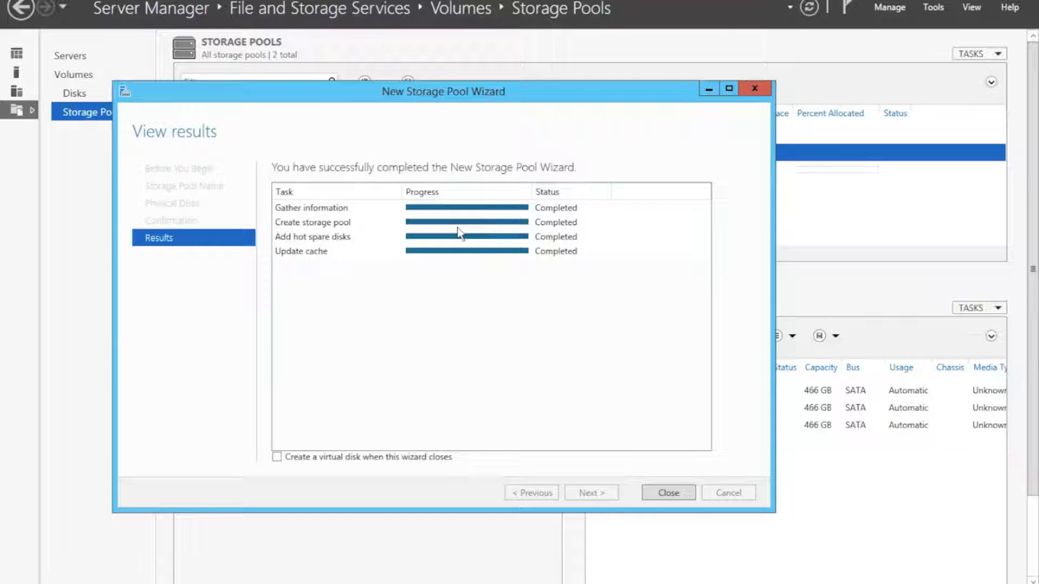
pyautogui.click(409, 458)
pyautogui.click(669, 494)
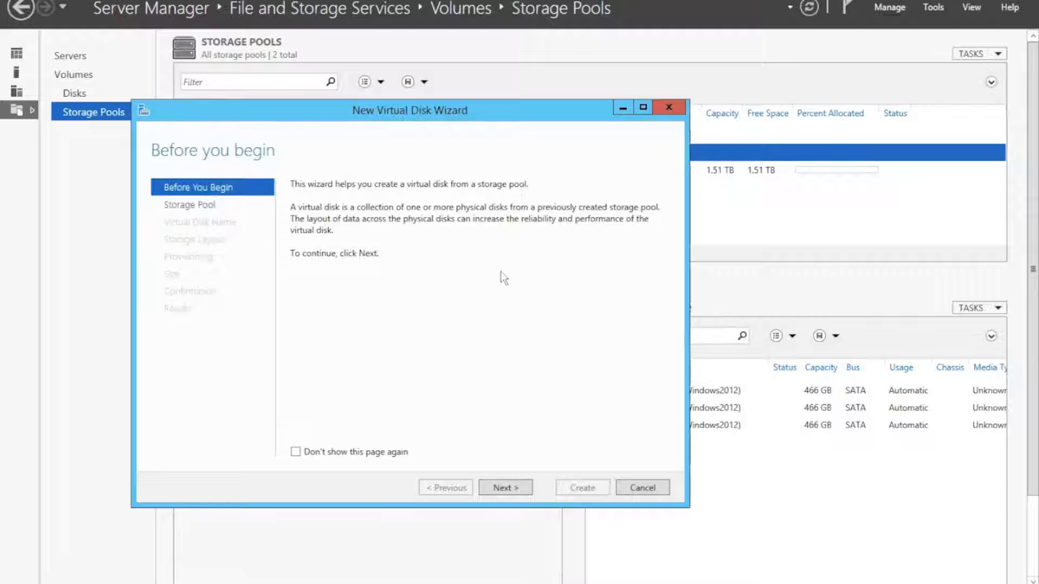
# Use the FM2SP pool for the new virtual disk and name the disk FM2Virtual.
pyautogui.click(505, 488)
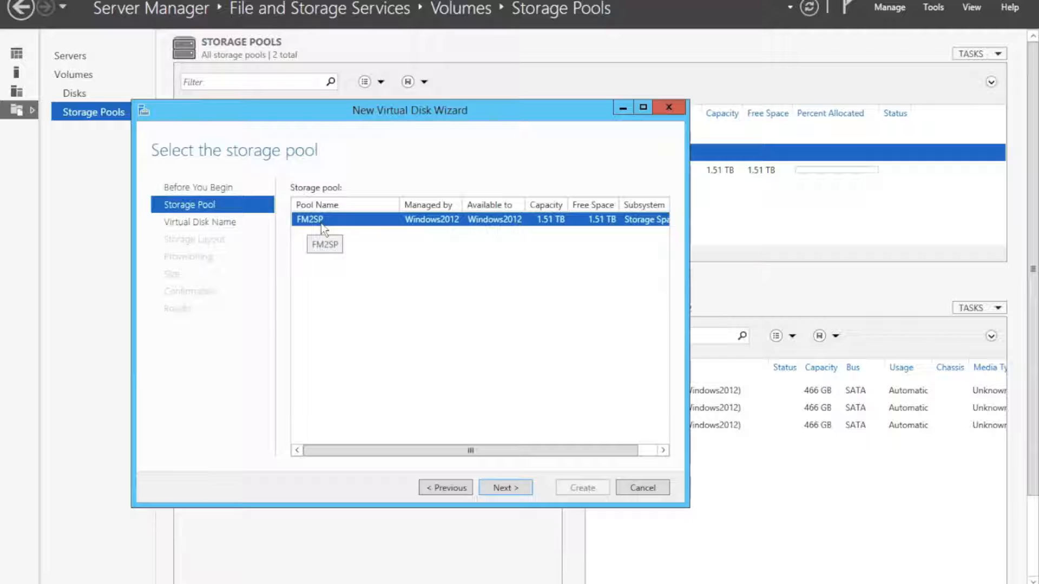
pyautogui.click(511, 490)
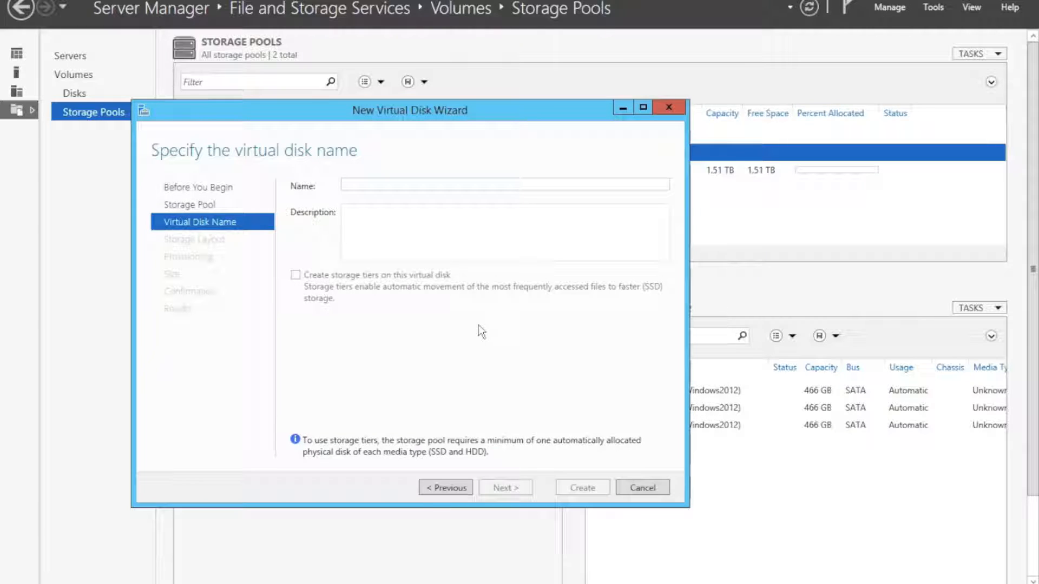
pyautogui.write('FM2Virtual')
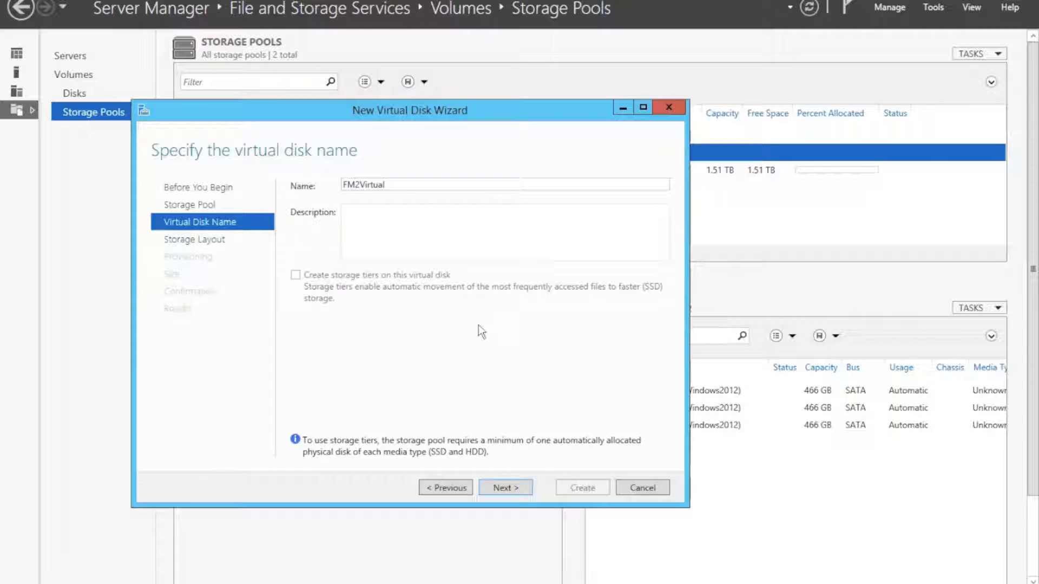
pyautogui.click(513, 487)
# Set the virtual disk's storage layout to Mirror and keep its provisioning type as Fixed.
pyautogui.click(331, 216)
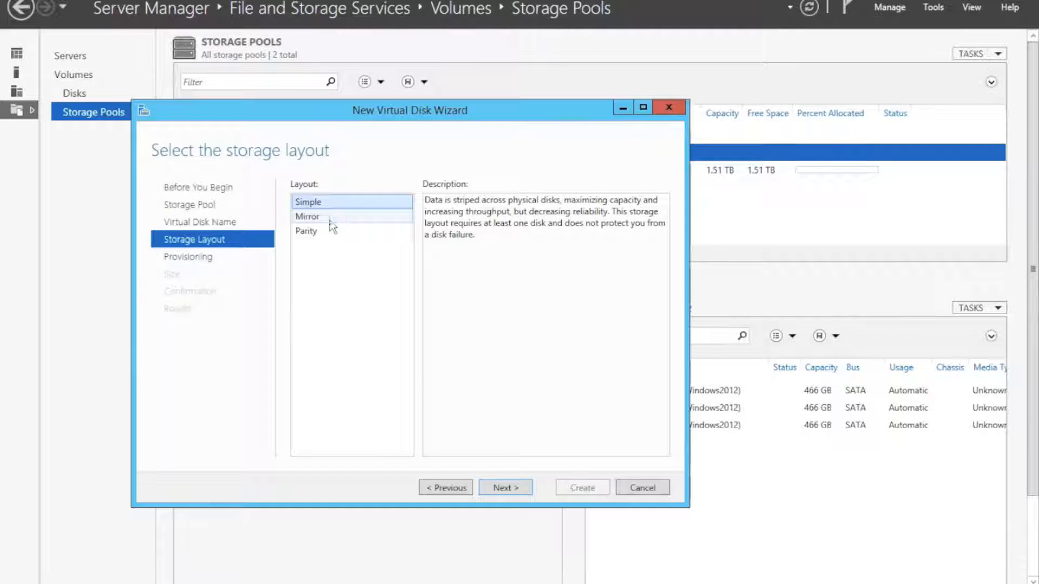
pyautogui.click(304, 231)
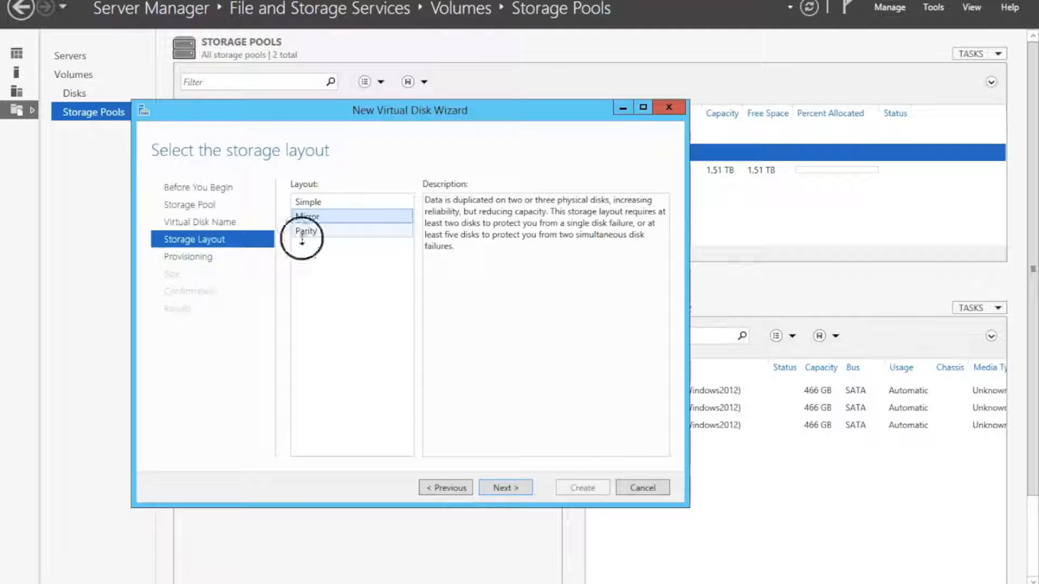
pyautogui.click(315, 217)
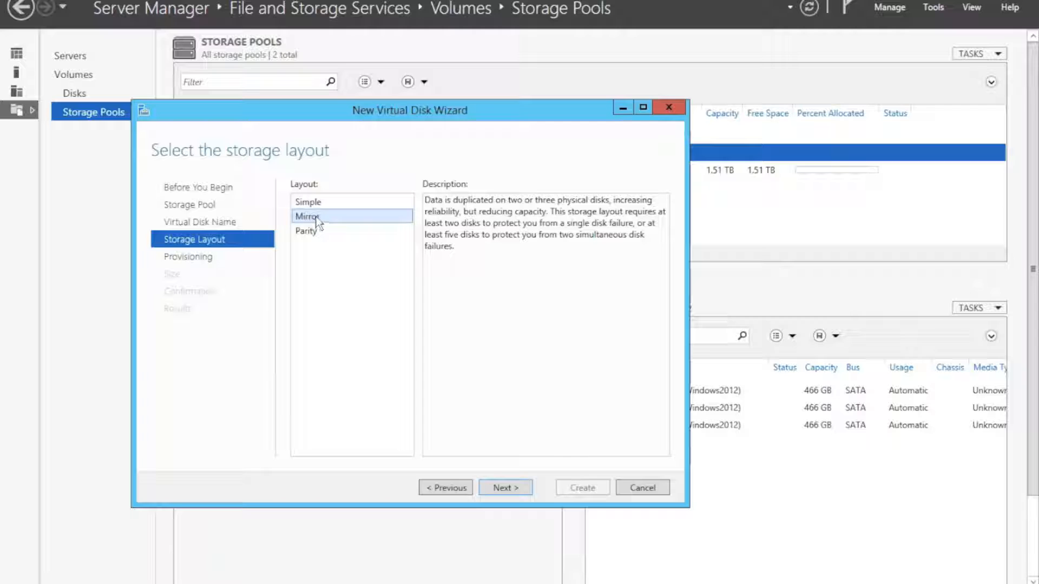
pyautogui.click(506, 489)
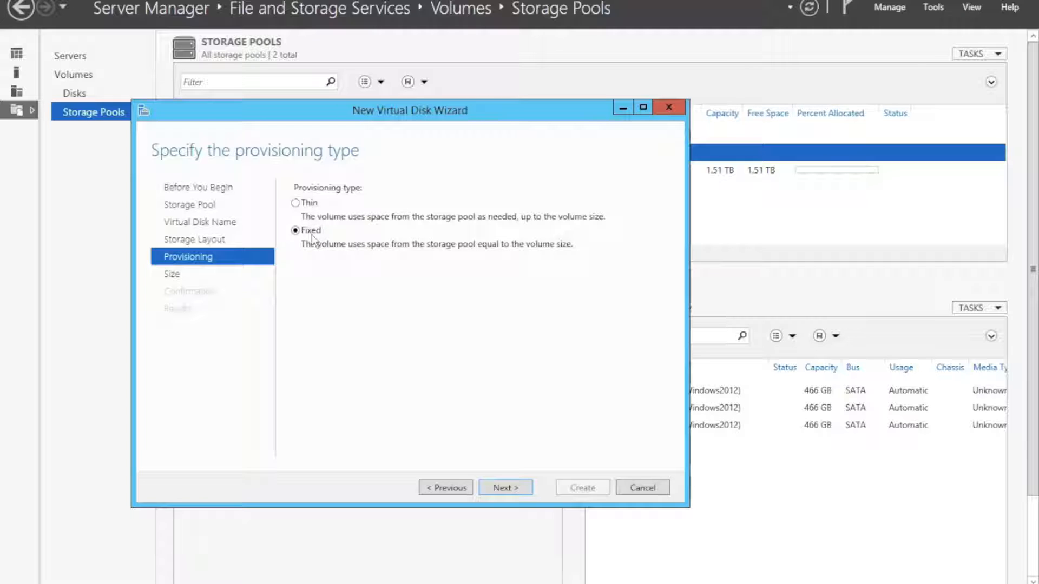
pyautogui.click(486, 488)
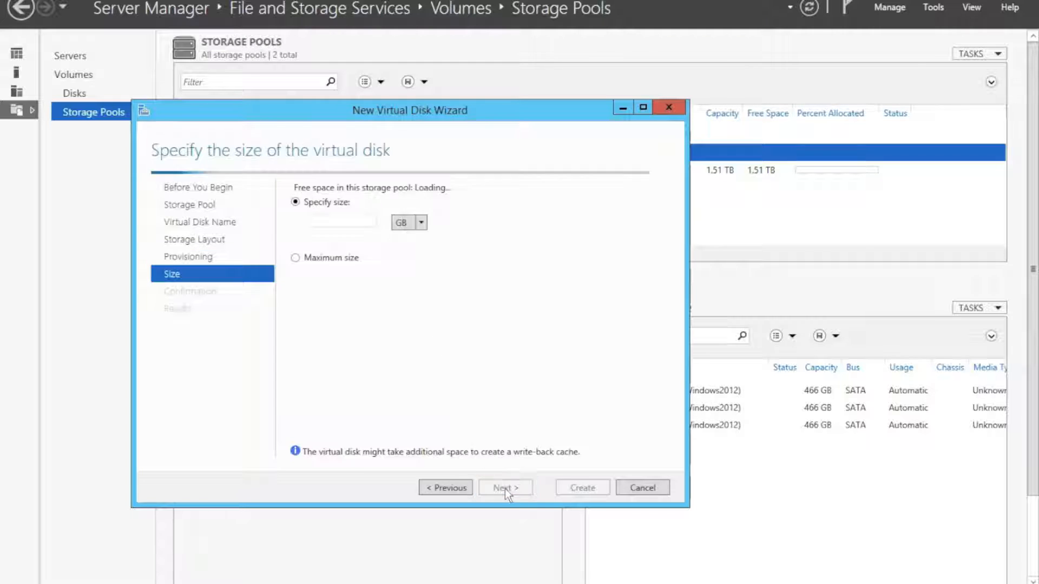
# Create the virtual disk at maximum size and continue directly to creating a volume.
pyautogui.click(345, 259)
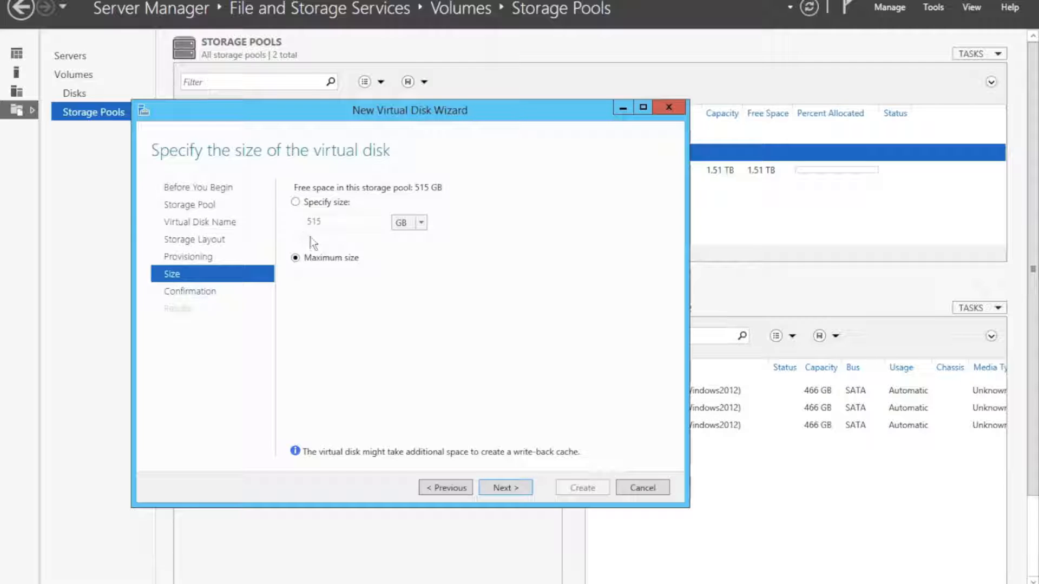
pyautogui.click(515, 487)
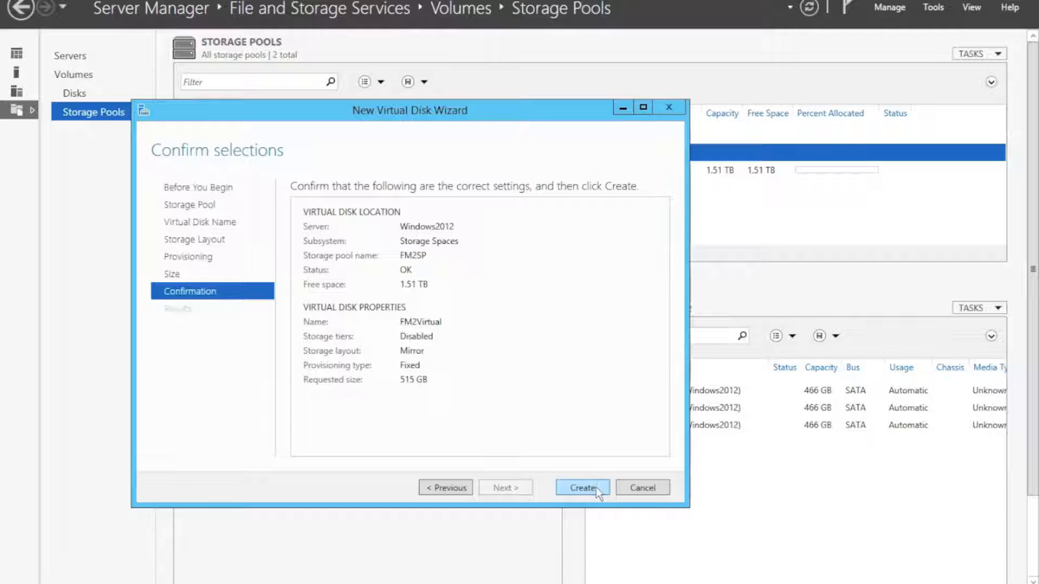
pyautogui.click(575, 487)
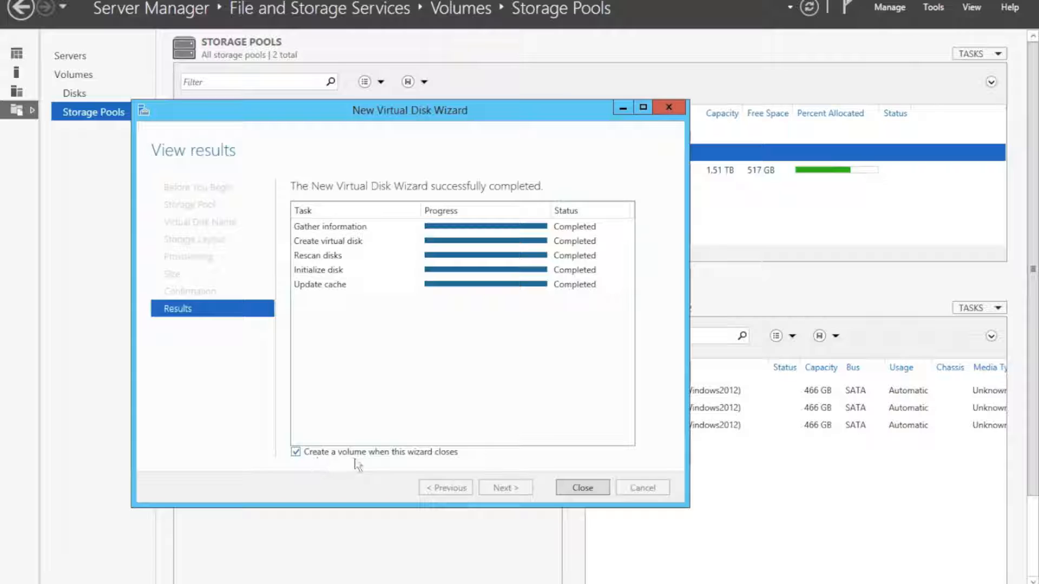
pyautogui.click(584, 488)
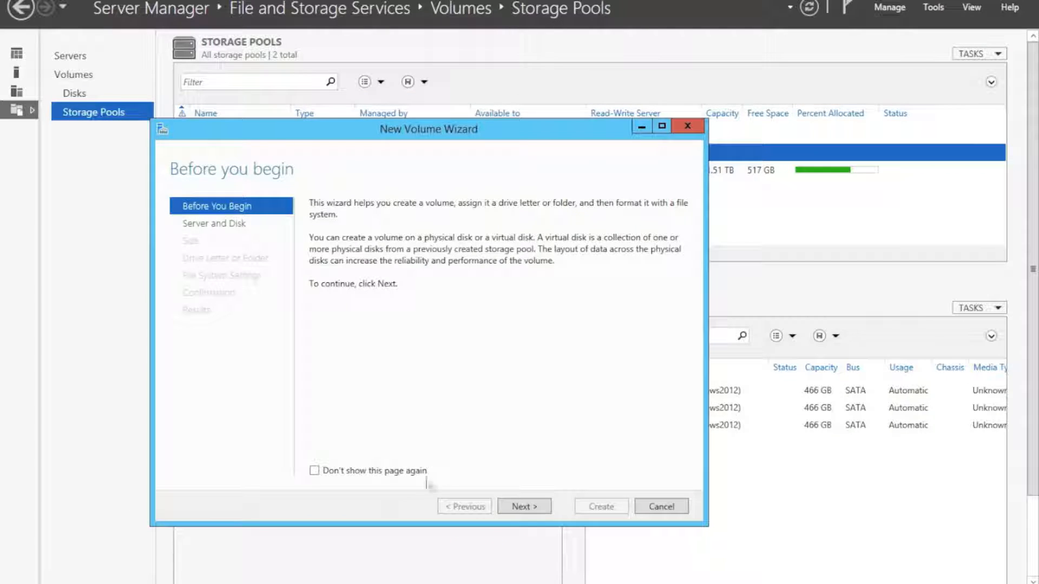
# Place the new volume on Disk 8 (FM2Virtual) at the default size and assign it drive letter G.
pyautogui.click(533, 513)
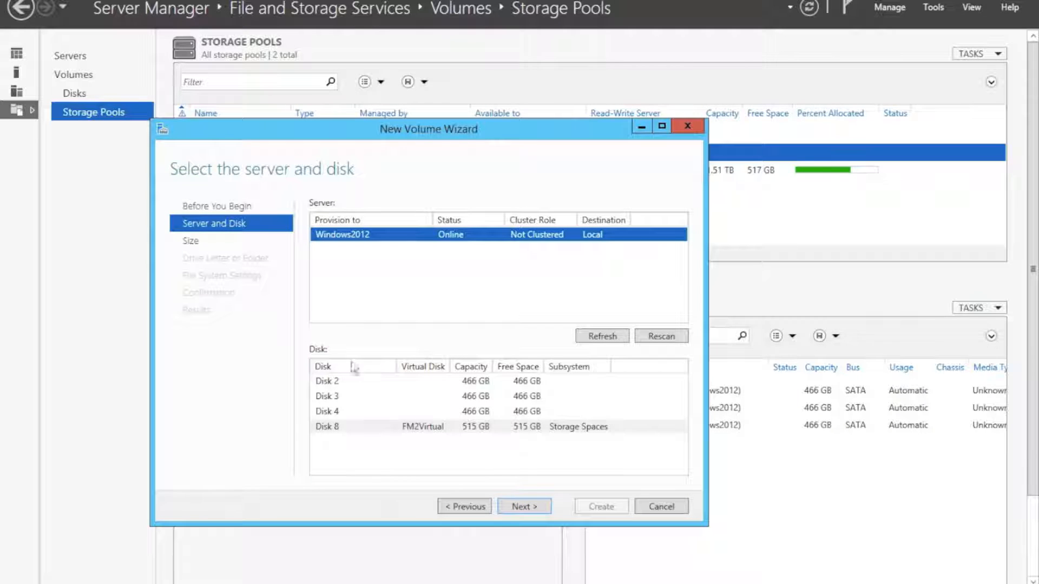
pyautogui.click(466, 431)
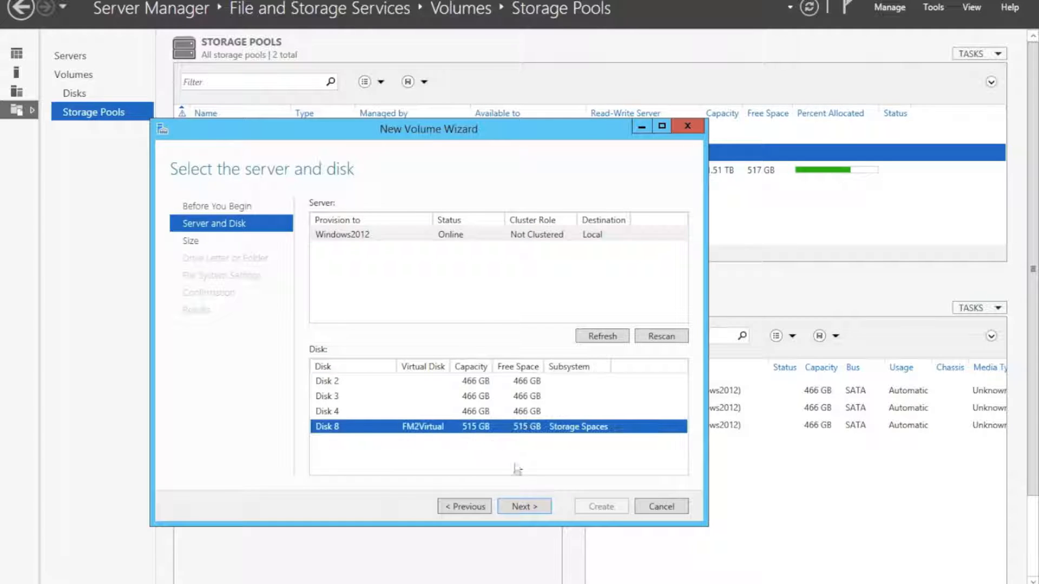
pyautogui.click(524, 506)
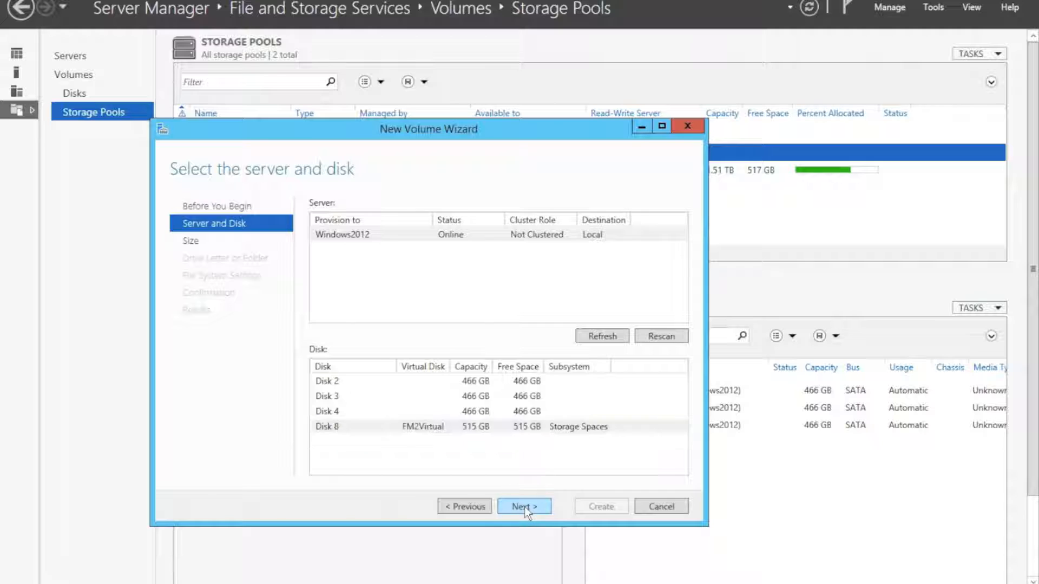
pyautogui.click(522, 508)
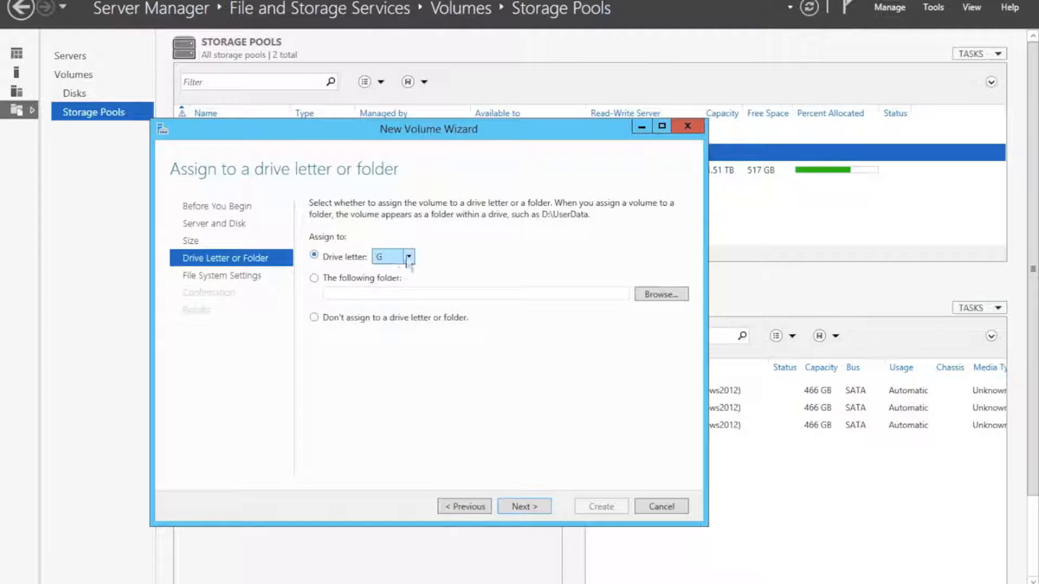
pyautogui.click(525, 506)
# Create the volume as NTFS with default allocation unit size and the label New Volume, and refresh the storage pools list.
pyautogui.click(470, 254)
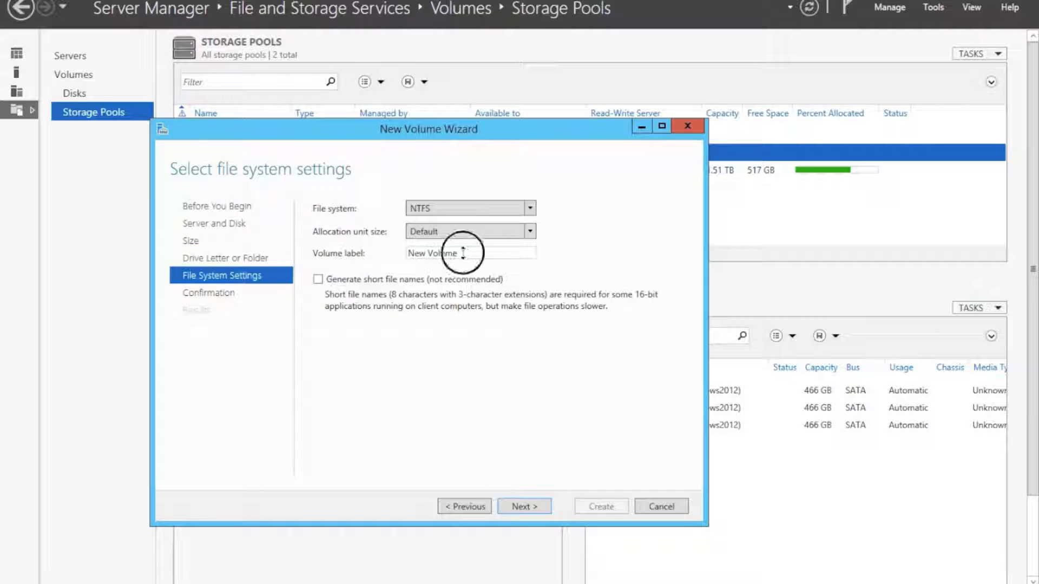
pyautogui.click(531, 508)
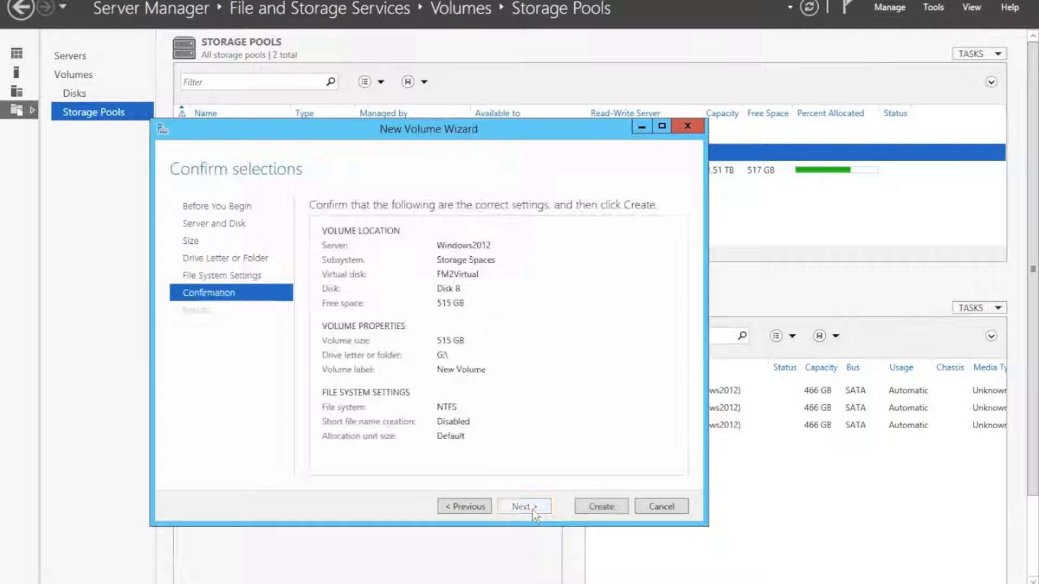
pyautogui.click(596, 507)
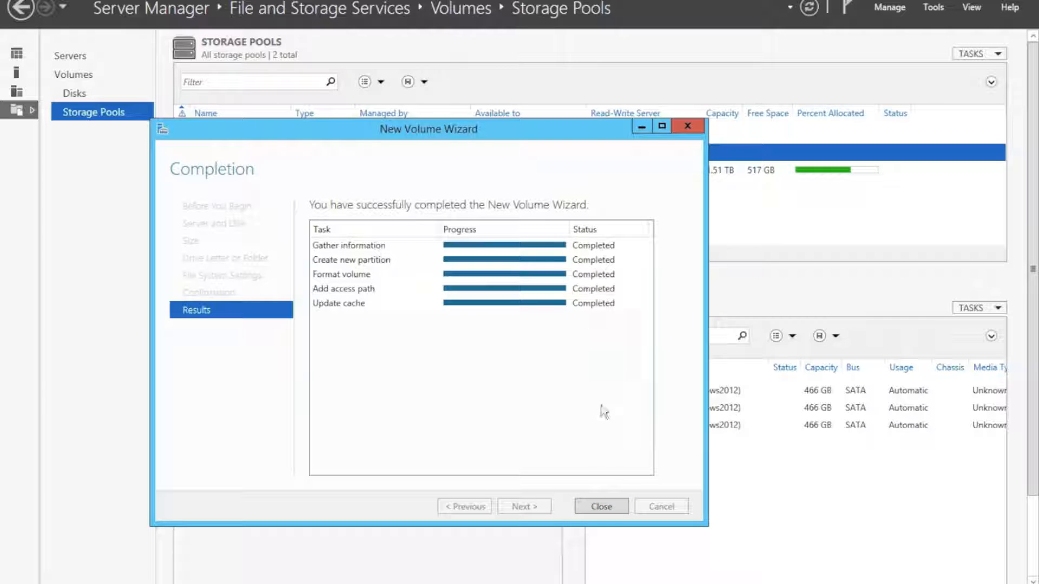
pyautogui.click(602, 508)
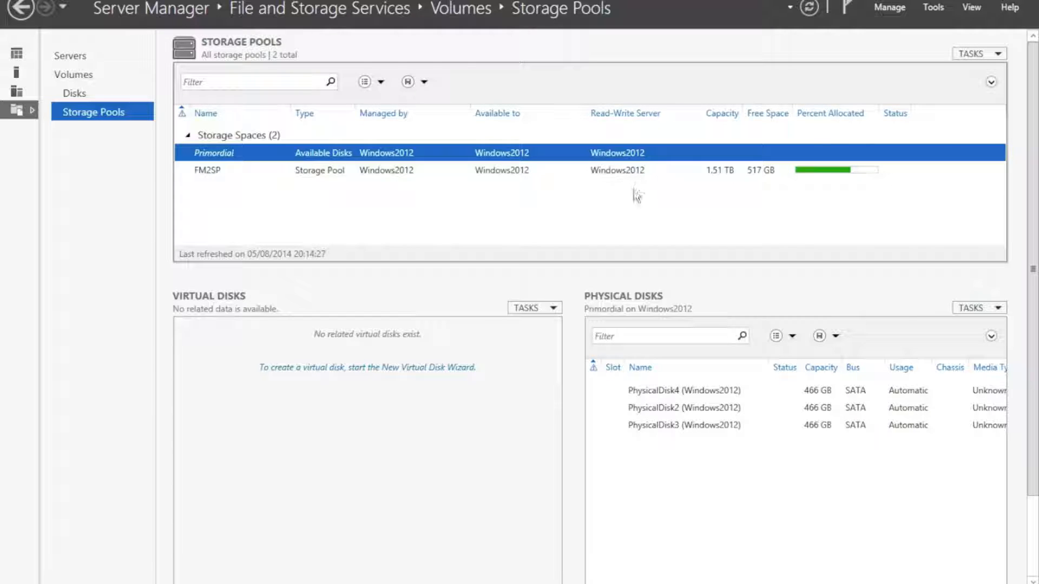
pyautogui.click(807, 8)
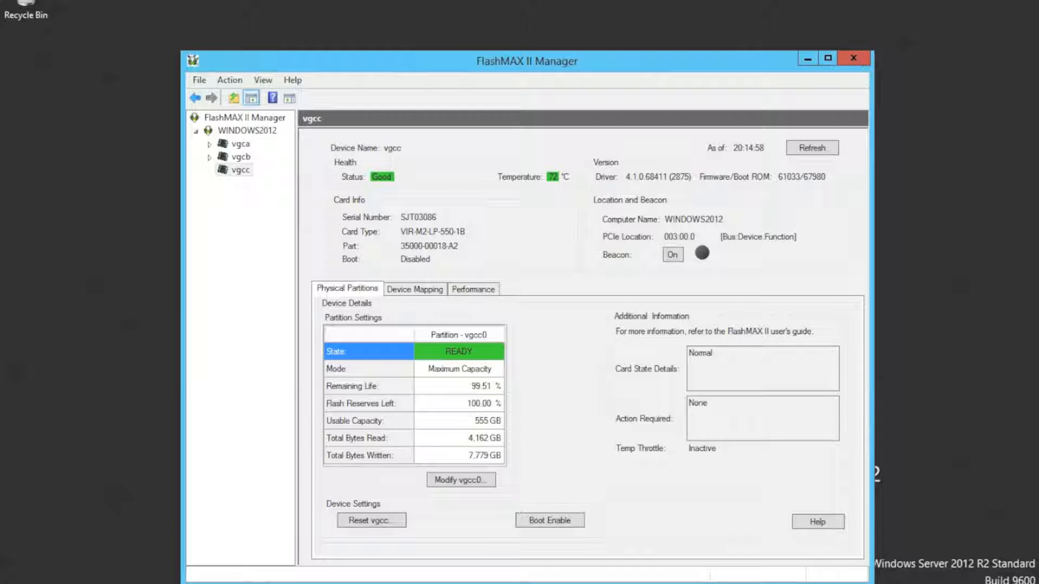
# Open New Volume (G:) in File Explorer and move the window aside, with FlashMAX II Manager minimized.
pyautogui.press('super+e')
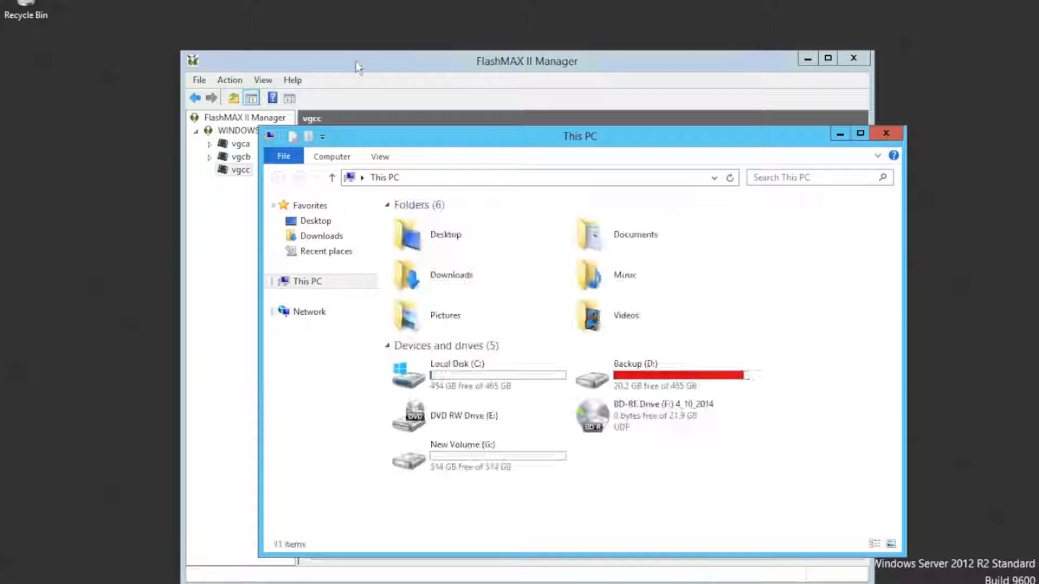
pyautogui.moveTo(485, 468)
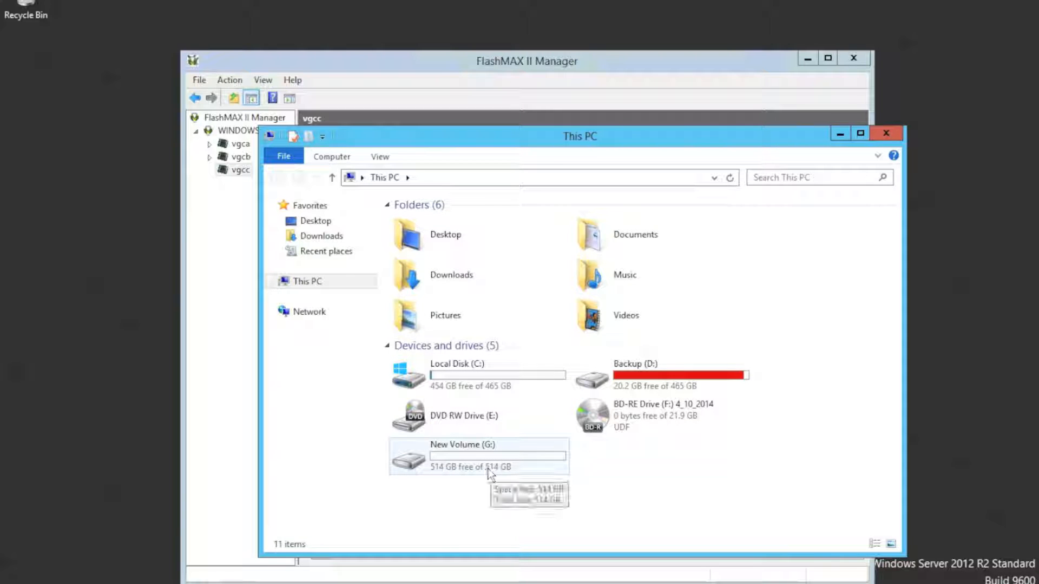
pyautogui.doubleClick(475, 466)
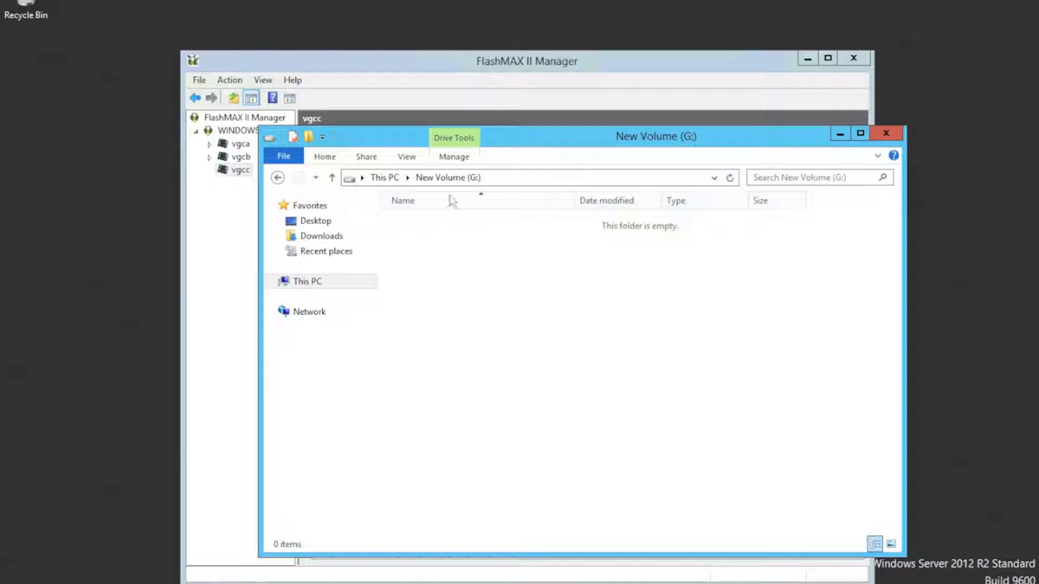
pyautogui.moveTo(390, 139); pyautogui.dragTo(607, 1)
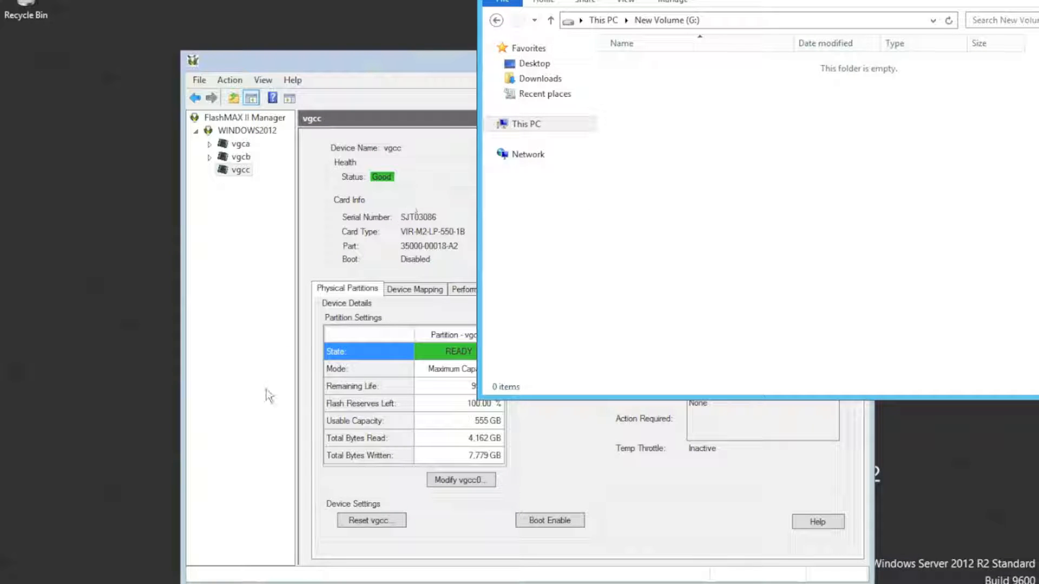
pyautogui.click(130, 583)
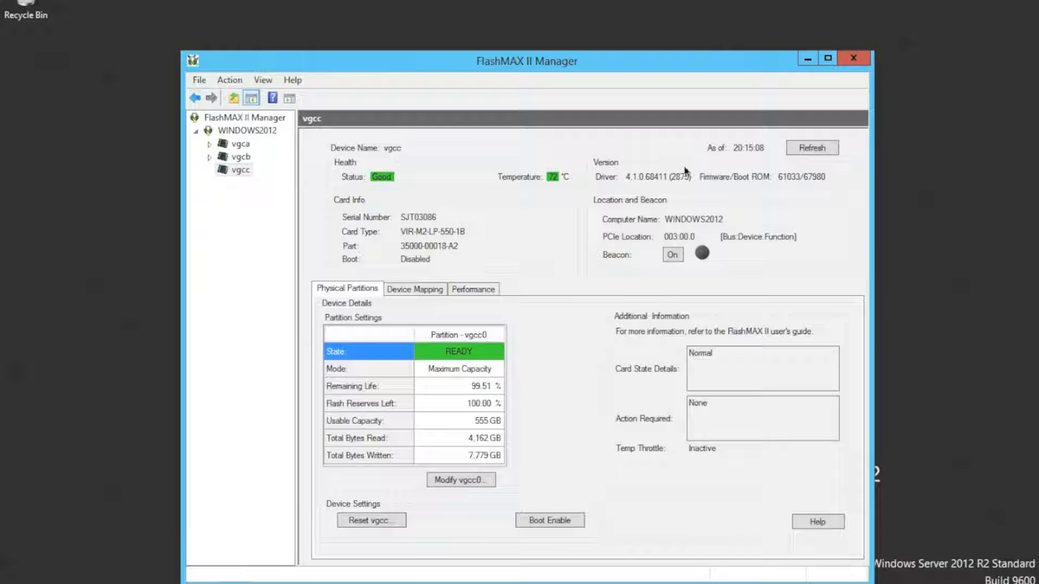
pyautogui.click(807, 58)
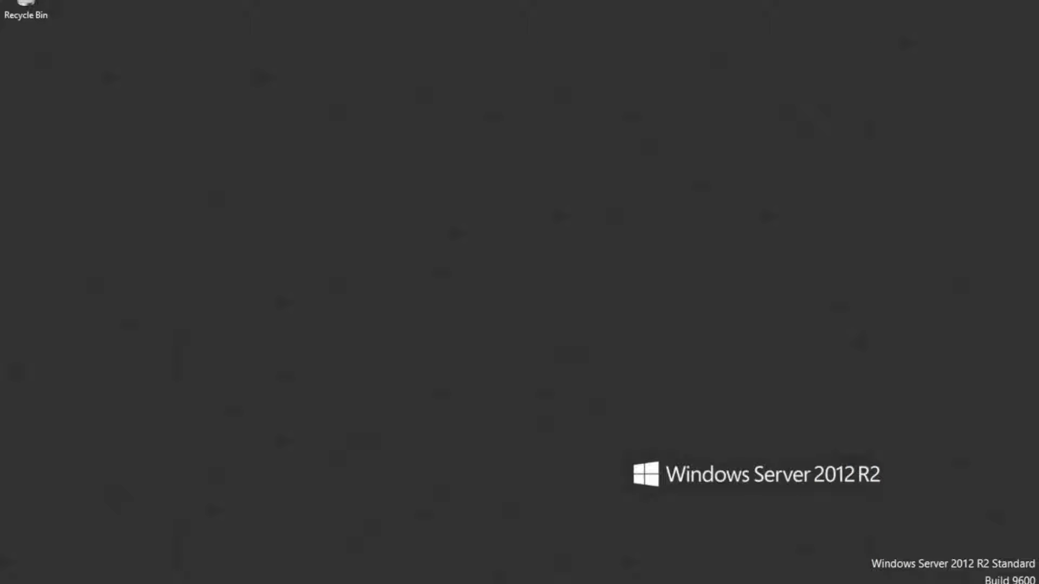
pyautogui.click(129, 583)
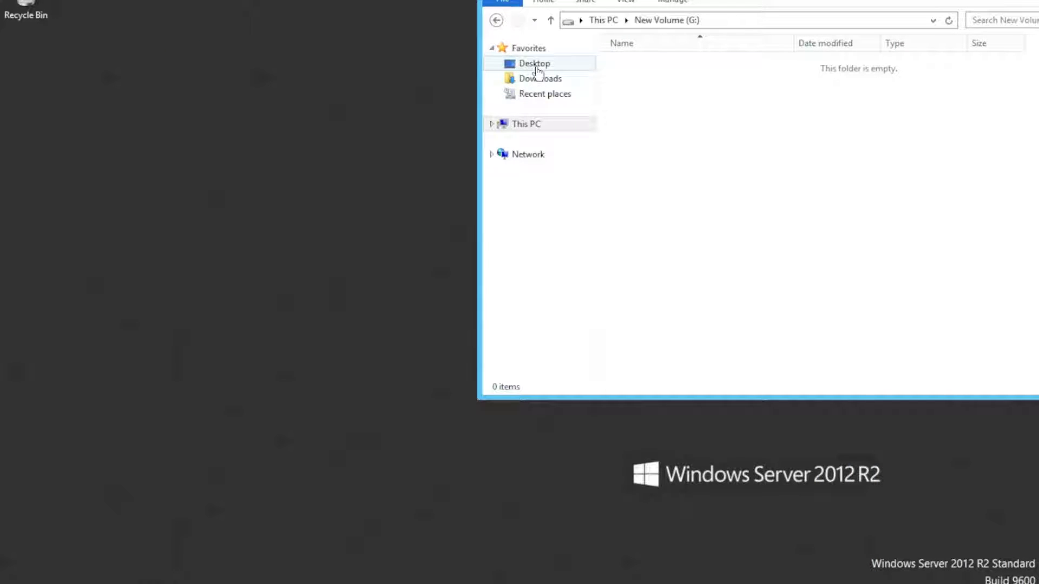
# Copy the Windows folder from Local Disk (C:) into New Volume (G:).
pyautogui.click(518, 124)
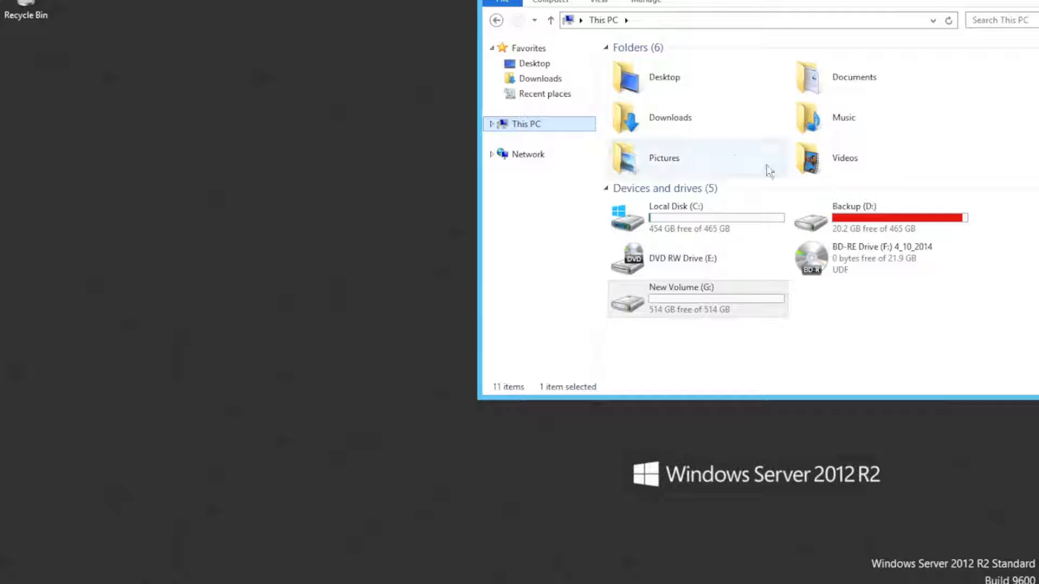
pyautogui.doubleClick(702, 210)
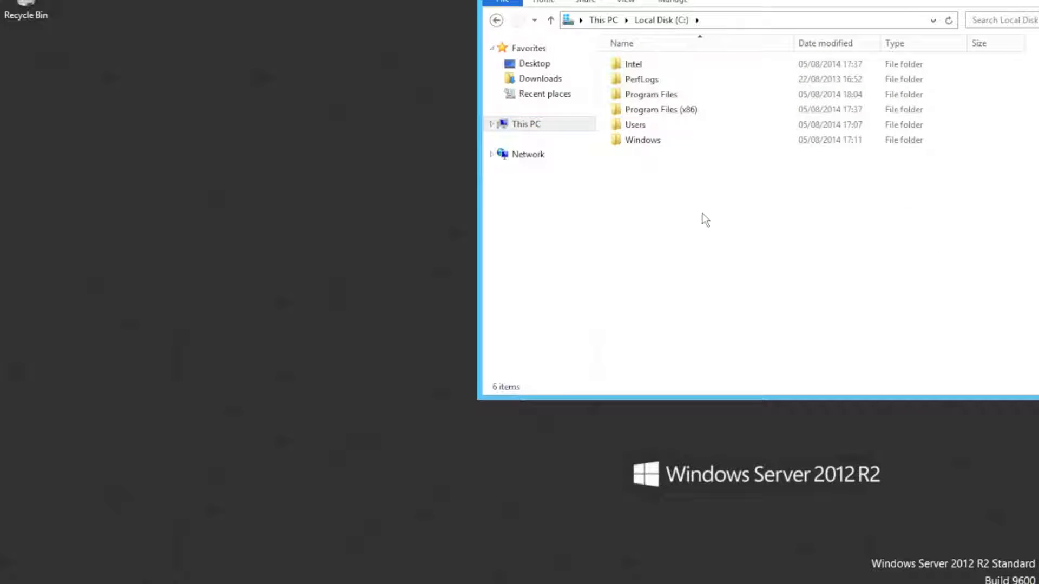
pyautogui.rightClick(648, 147)
pyautogui.click(702, 287)
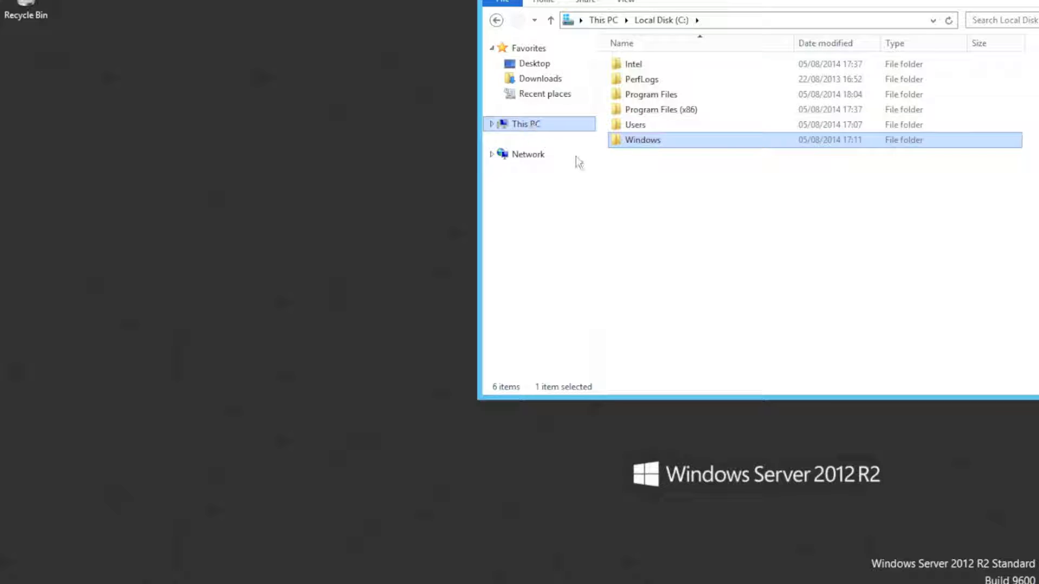
pyautogui.click(535, 130)
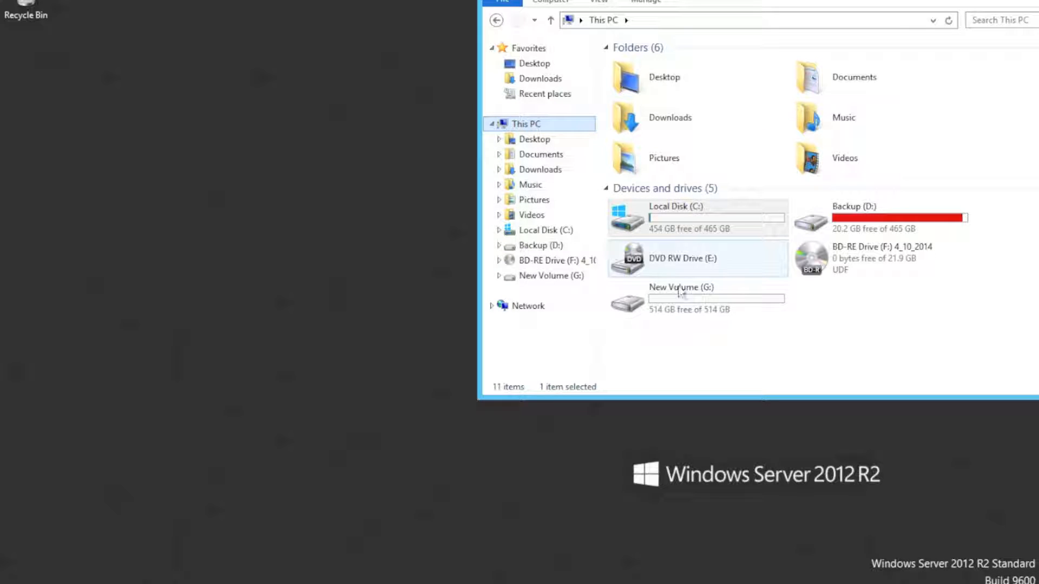
pyautogui.click(684, 300)
pyautogui.doubleClick(685, 300)
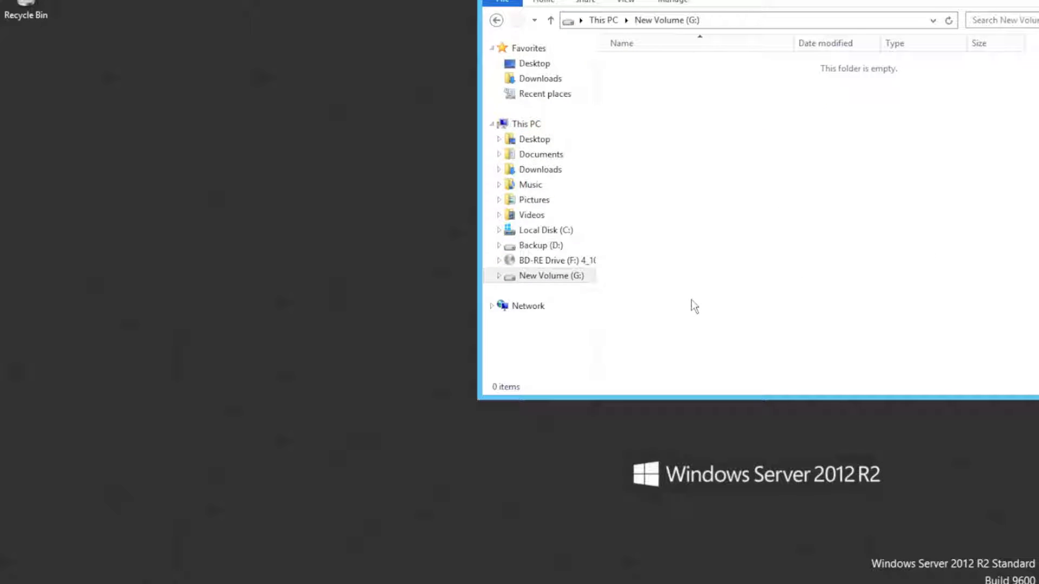
pyautogui.rightClick(691, 116)
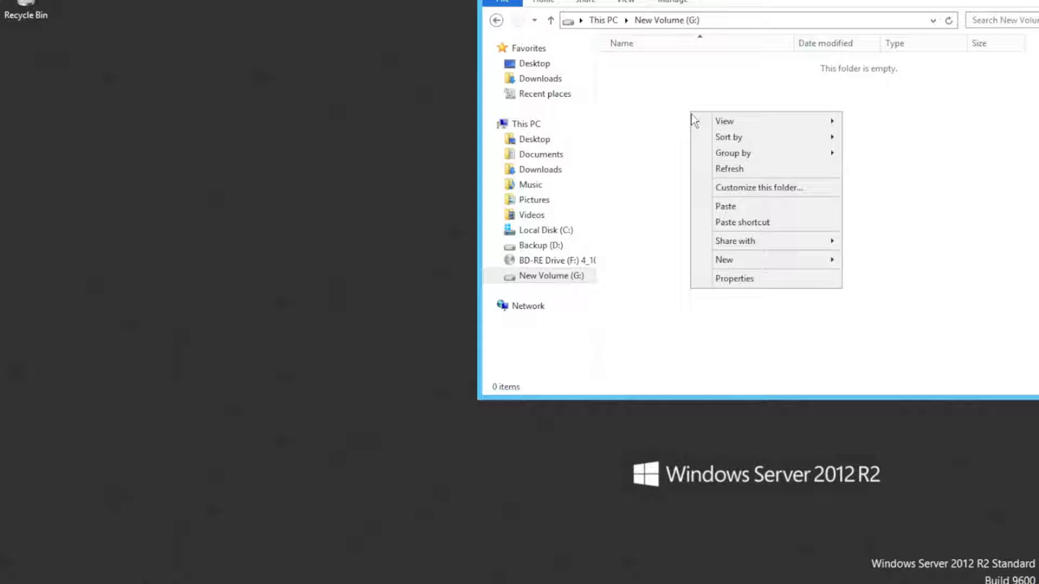
pyautogui.click(758, 216)
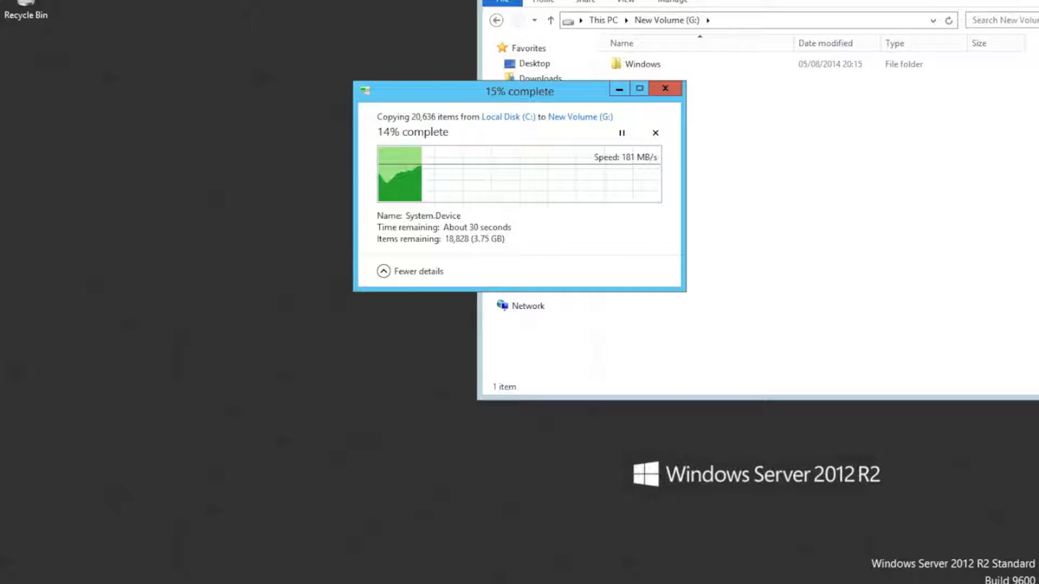
# Switch to FlashMAX II Manager and examine the read and write performance graphs of device vgcb during the copy.
pyautogui.click(302, 583)
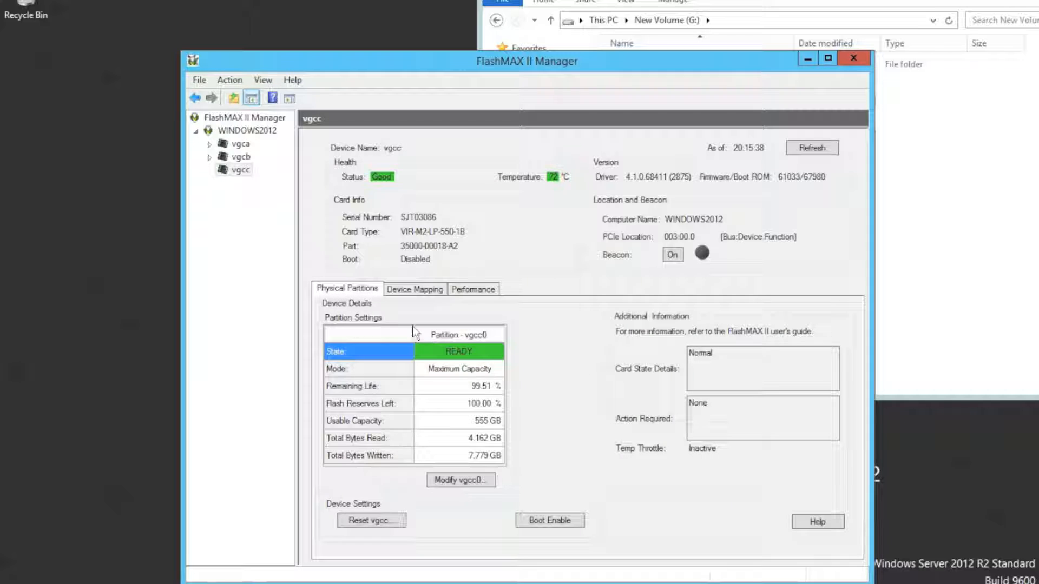
pyautogui.click(238, 157)
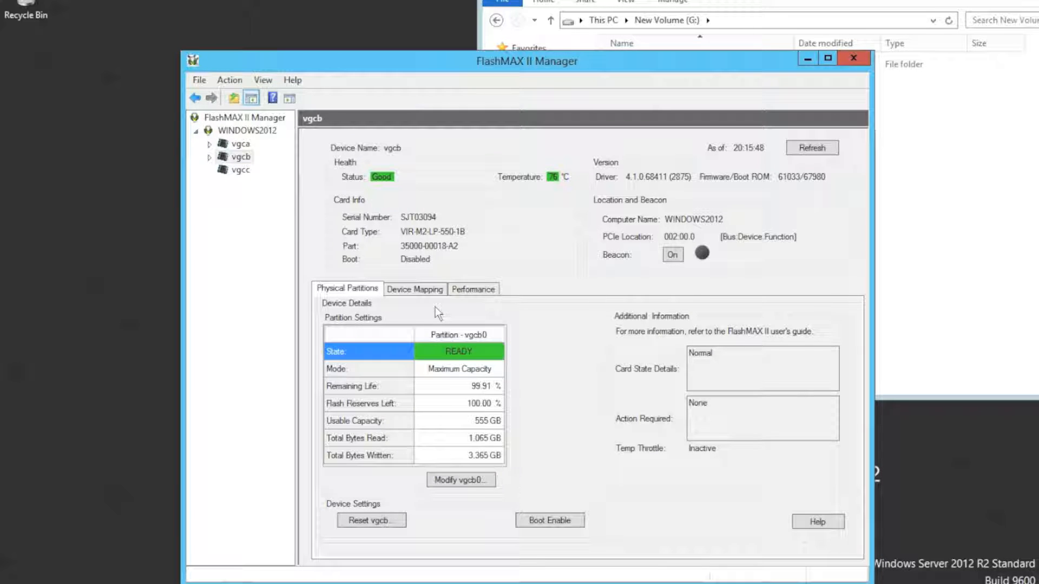
pyautogui.click(474, 291)
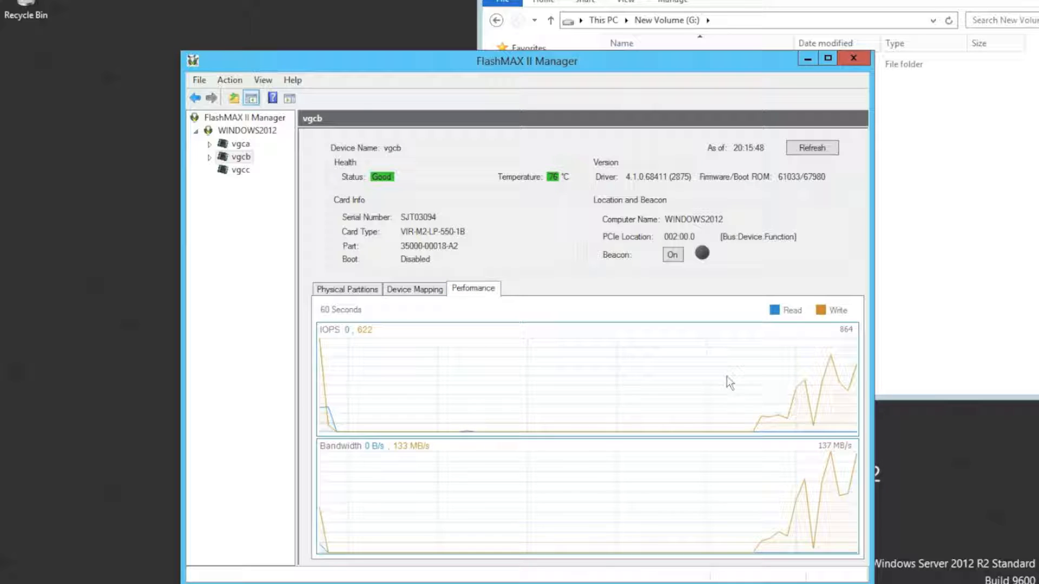
pyautogui.click(420, 291)
# Reset device vgcb to its factory settings and accept the loss of its data.
pyautogui.click(358, 289)
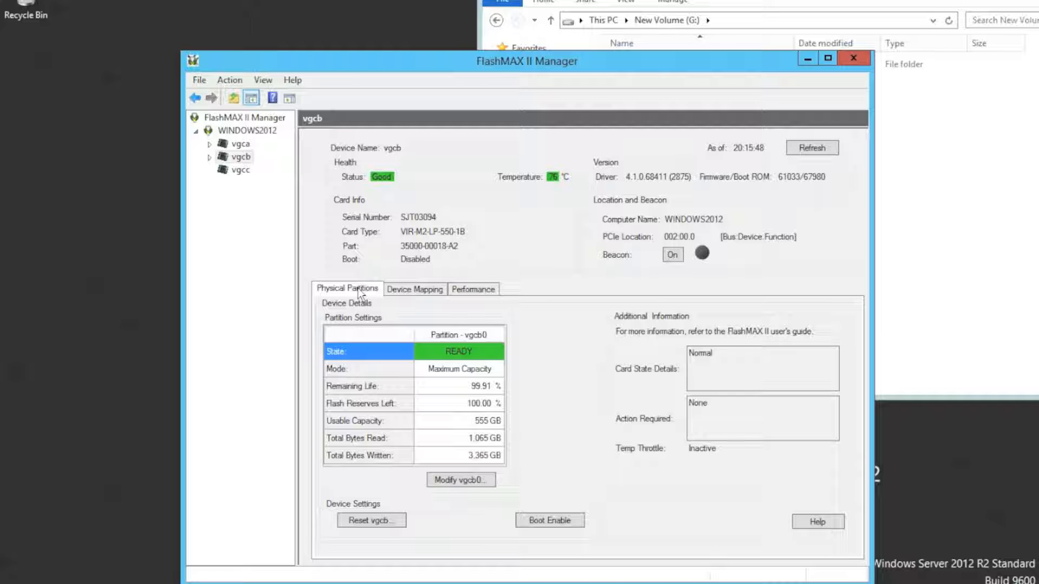
pyautogui.click(378, 523)
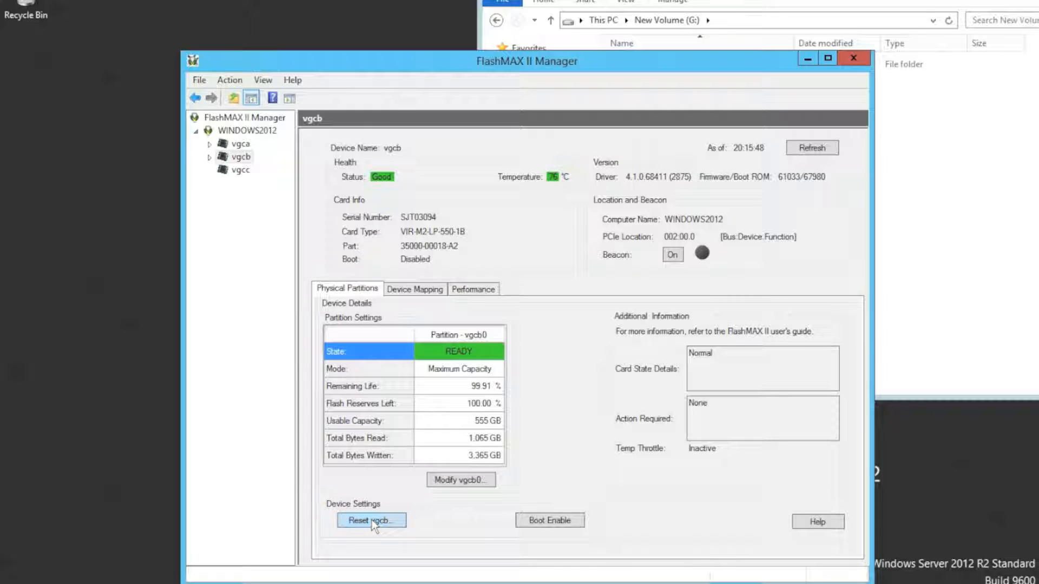
pyautogui.click(528, 406)
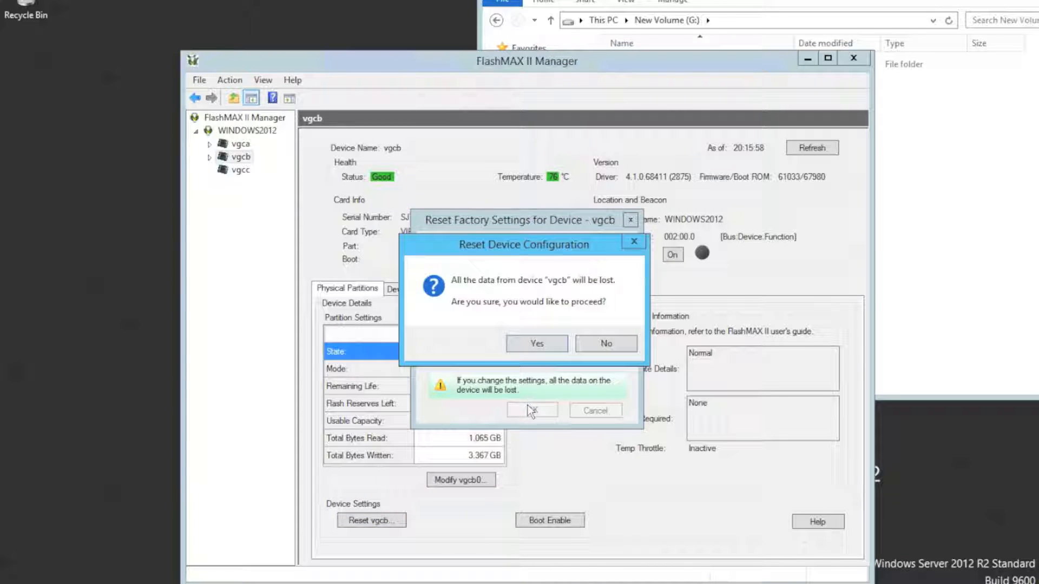
pyautogui.click(537, 344)
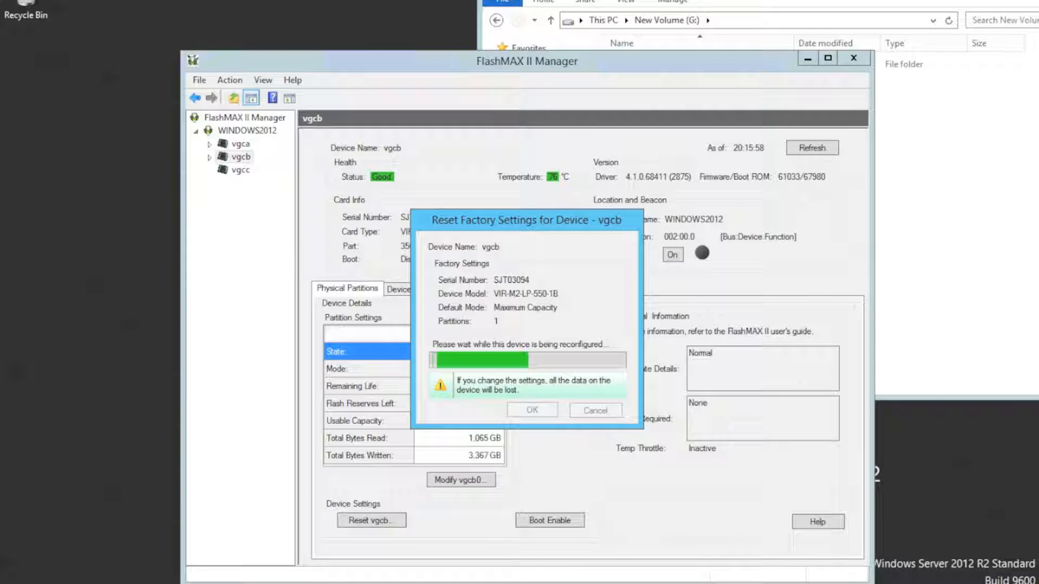
# Check the progress of the file copy to New Volume (G:) while vgcb is being reconfigured.
pyautogui.click(162, 582)
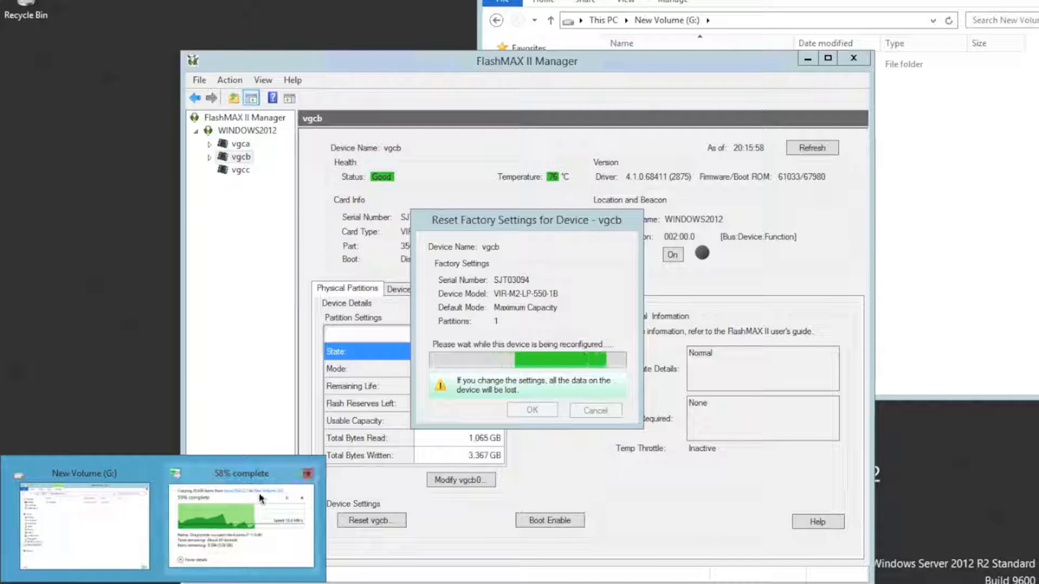
pyautogui.click(233, 483)
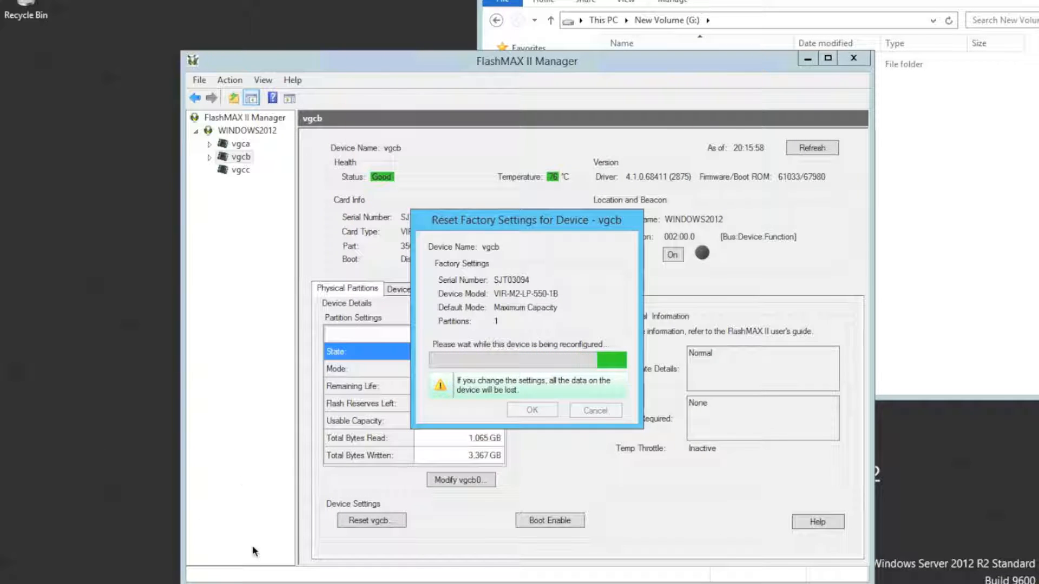
pyautogui.click(163, 582)
pyautogui.click(215, 543)
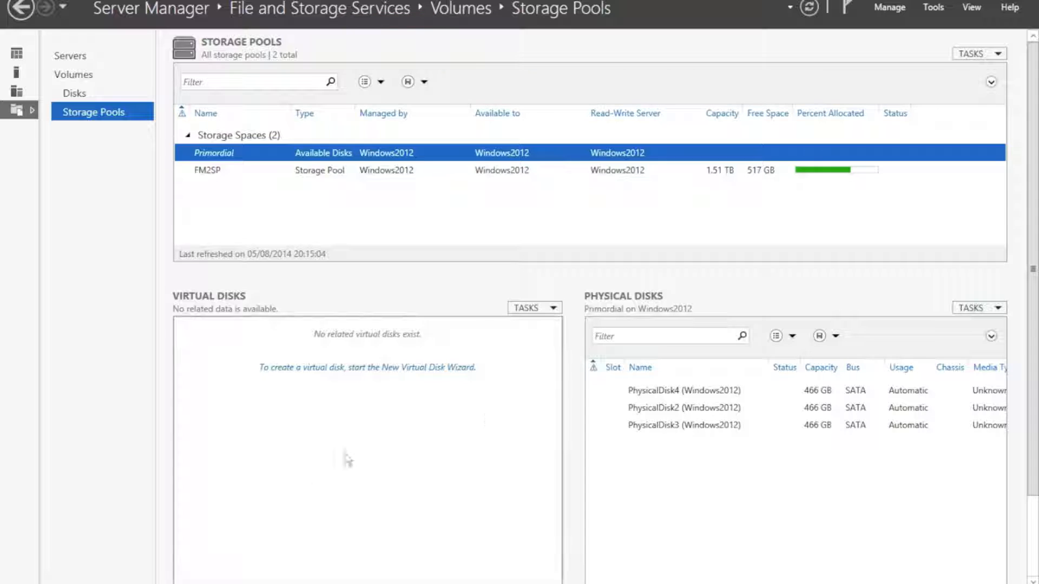
# In Server Manager, examine the FM2SP pool's virtual disk and the status of PhysicalDisk5 and PhysicalDisk7.
pyautogui.click(311, 173)
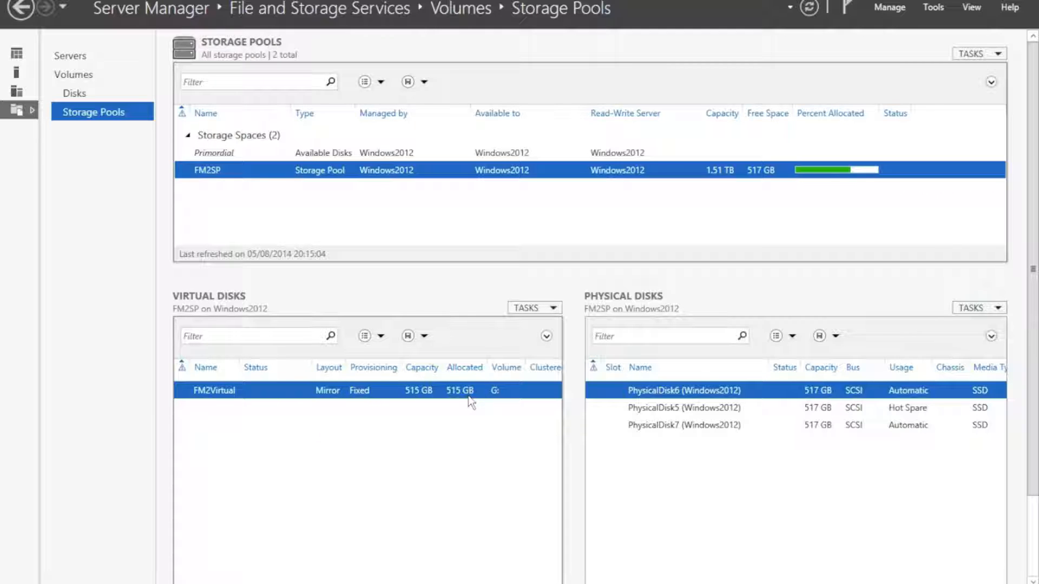
pyautogui.click(814, 410)
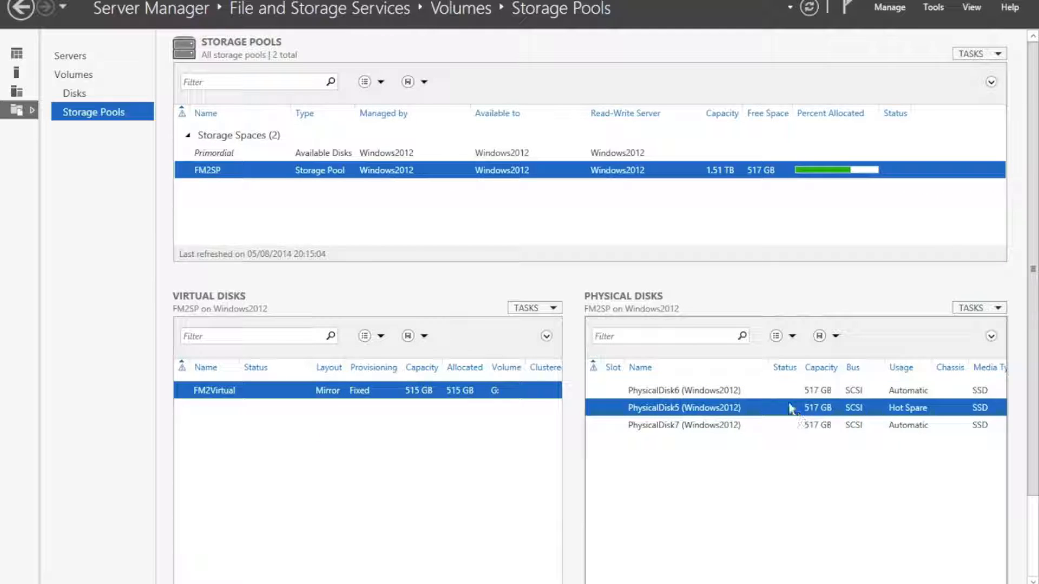
pyautogui.click(732, 428)
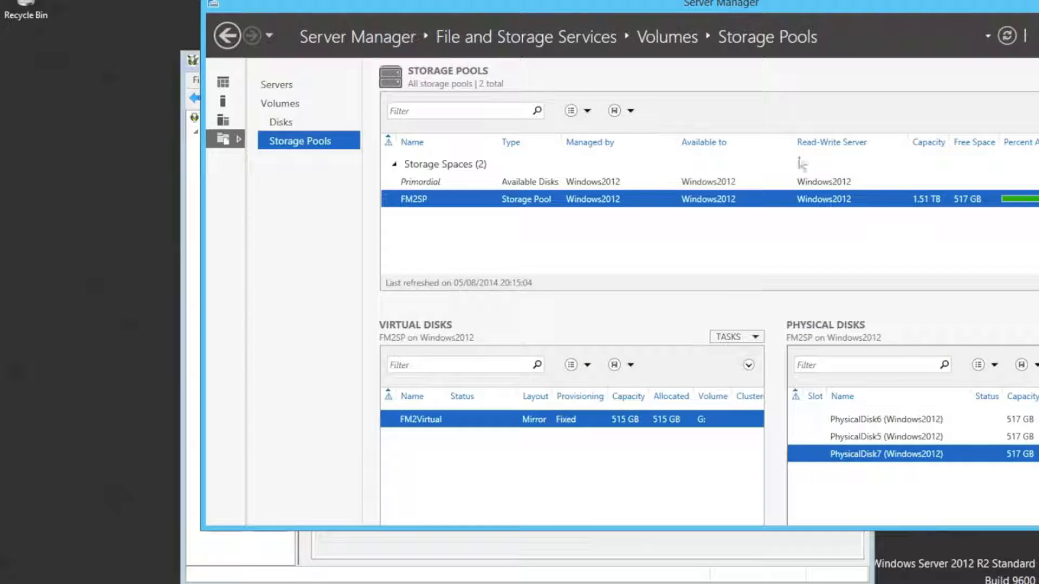
# Move Server Manager aside to dismiss the vgcb factory reset message, and bring its window back into view.
pyautogui.moveTo(581, 162); pyautogui.dragTo(570, 325)
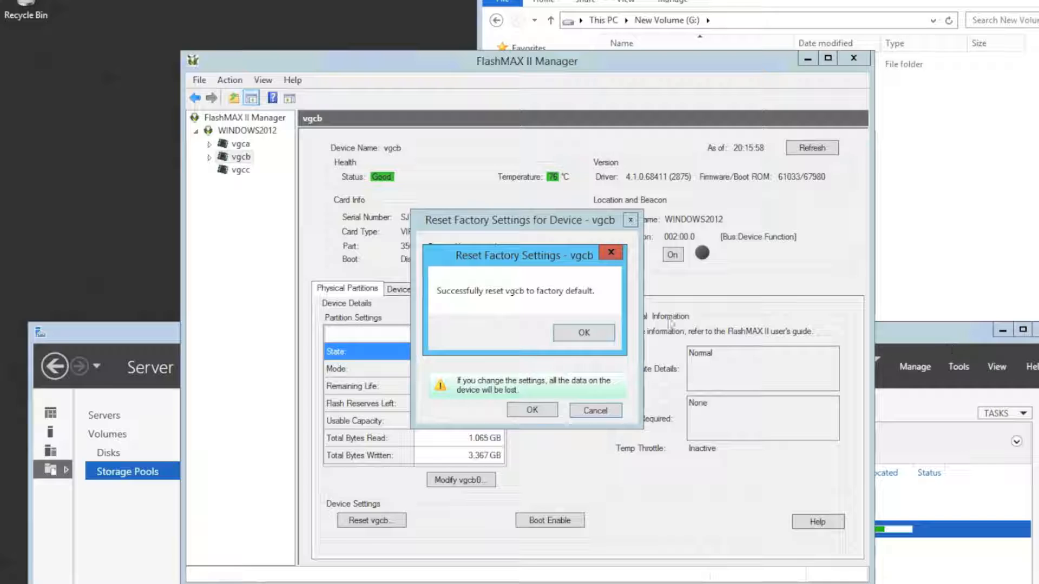
pyautogui.click(594, 332)
pyautogui.moveTo(881, 322); pyautogui.dragTo(874, 24)
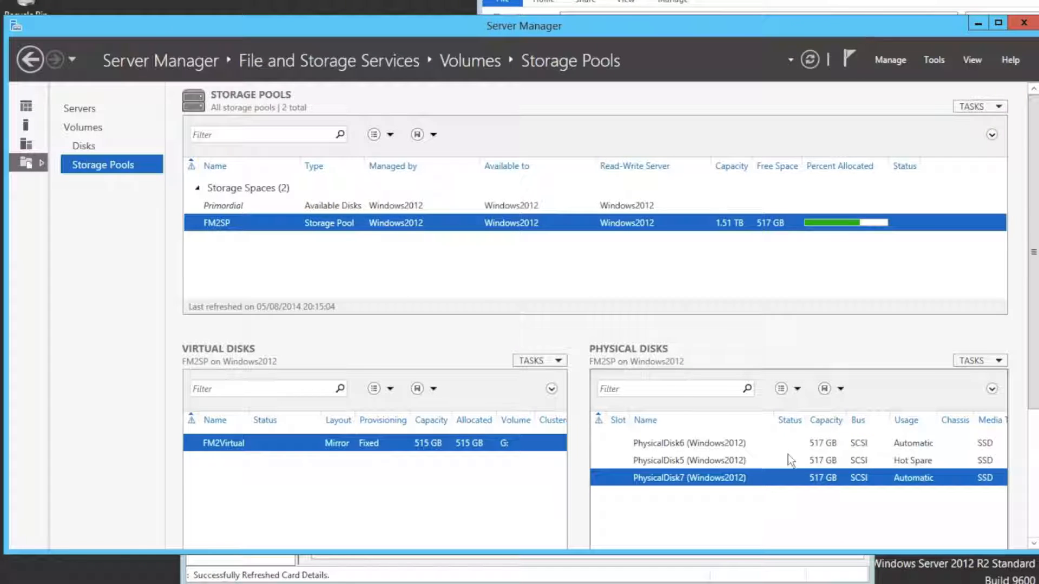
# Inspect the FM2SP hot spare, the FM2Virtual disk and PhysicalDisk6 after the device reset.
pyautogui.click(910, 460)
pyautogui.click(518, 444)
pyautogui.click(716, 443)
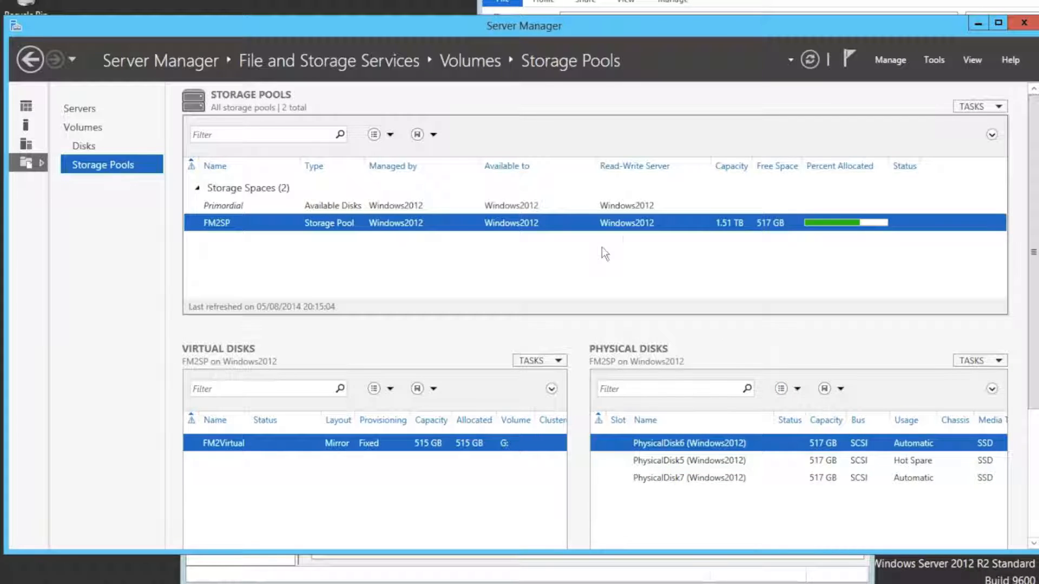
# Select the PhysicalDisk5 hot spare and refresh the storage pool data to update the disks' status.
pyautogui.rightClick(642, 228)
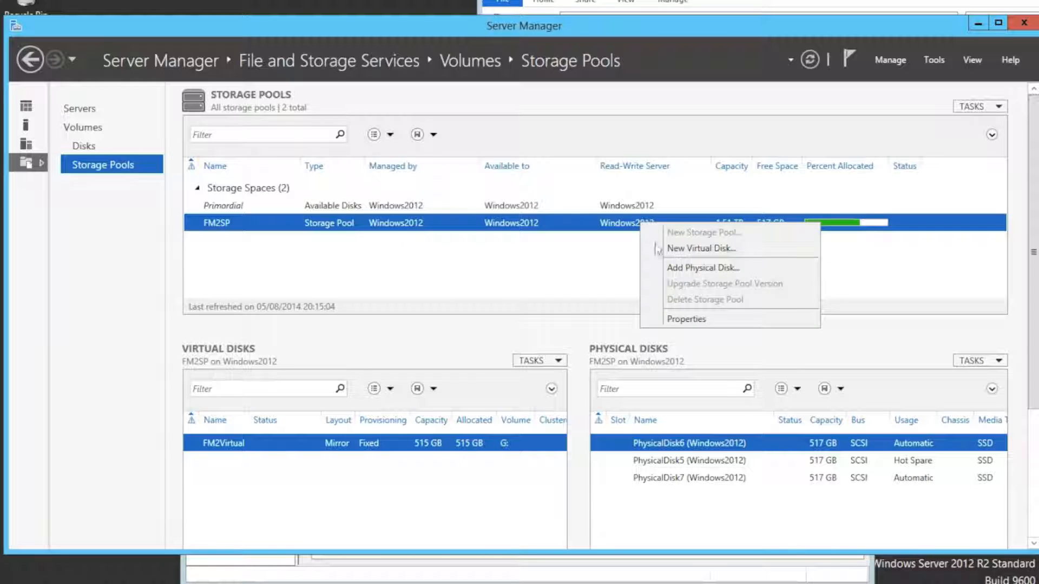
pyautogui.click(717, 465)
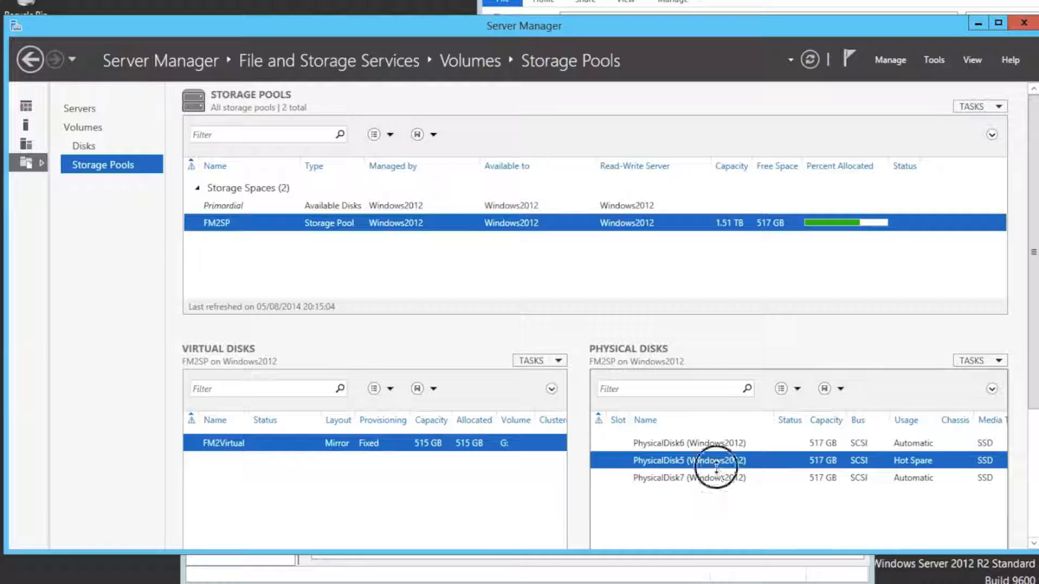
pyautogui.click(810, 59)
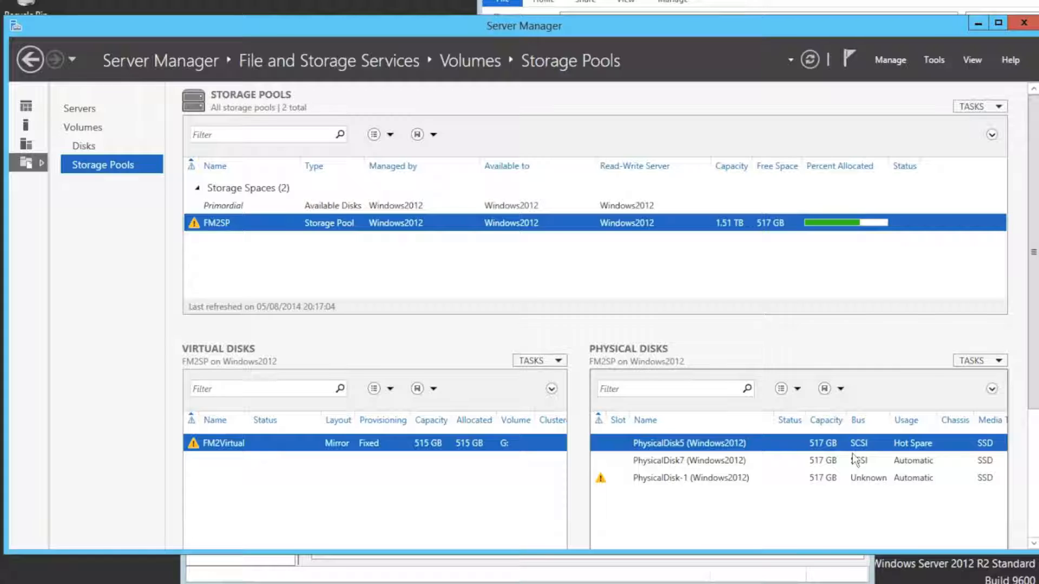
# Start a repair of the FM2Virtual virtual disk and minimize its Task Progress window.
pyautogui.rightClick(354, 447)
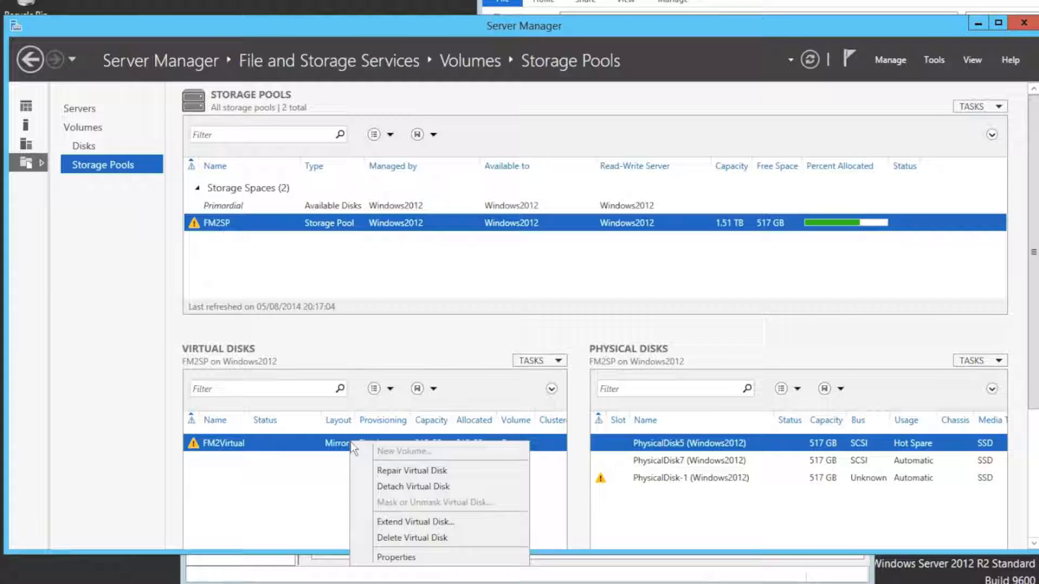
pyautogui.click(405, 470)
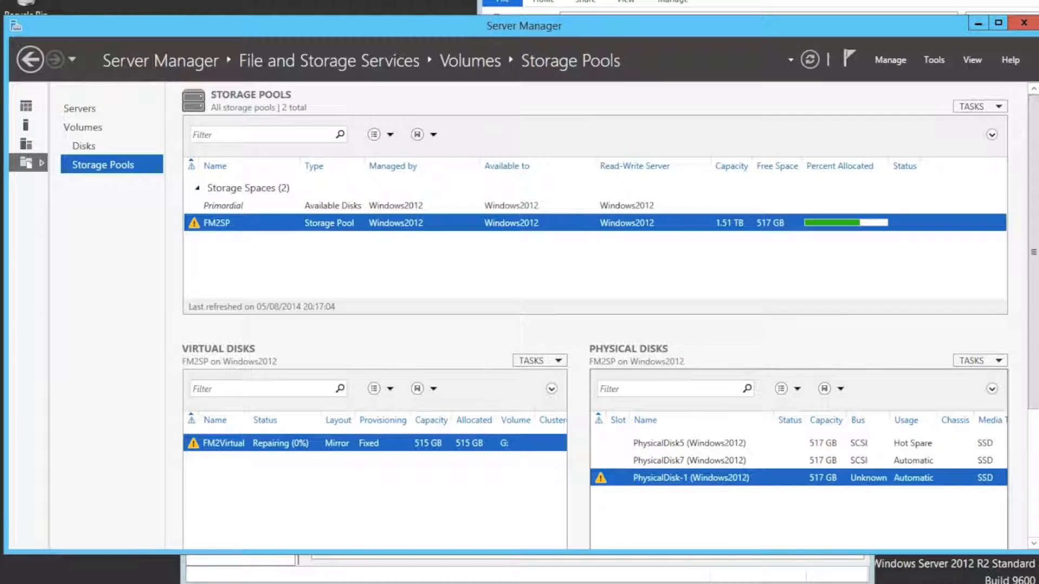
pyautogui.click(246, 533)
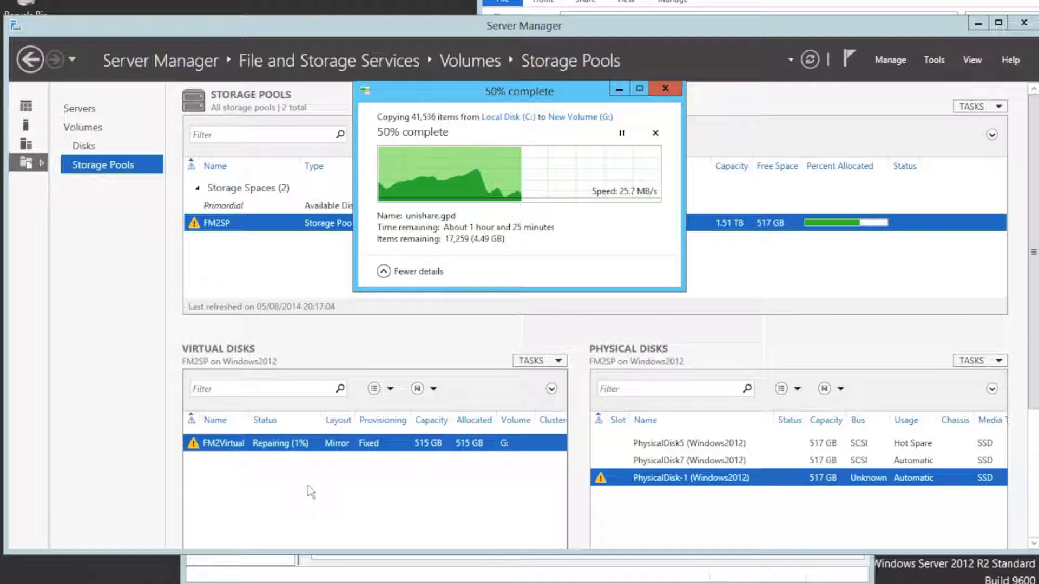
pyautogui.click(277, 445)
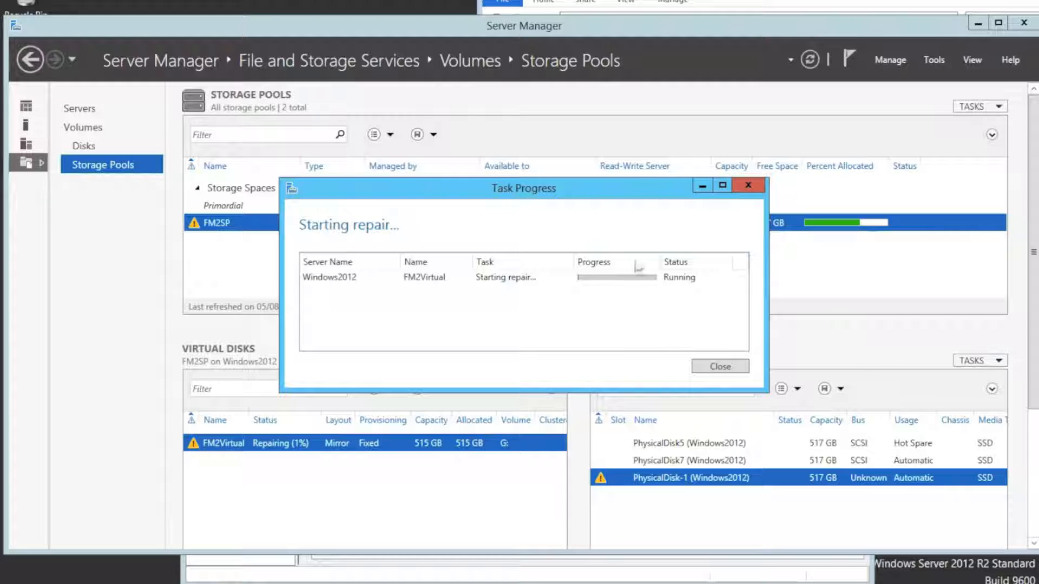
pyautogui.click(703, 185)
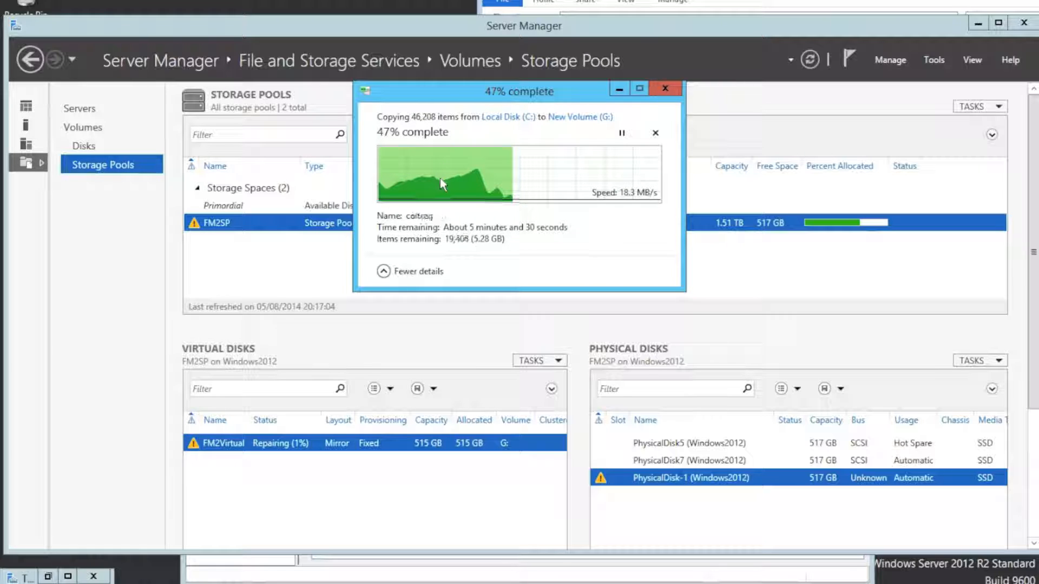
# Move the file copy progress window clear of the disk lists, and check vgcb's state in FlashMAX II Manager before returning to Server Manager.
pyautogui.moveTo(534, 90); pyautogui.dragTo(811, 15)
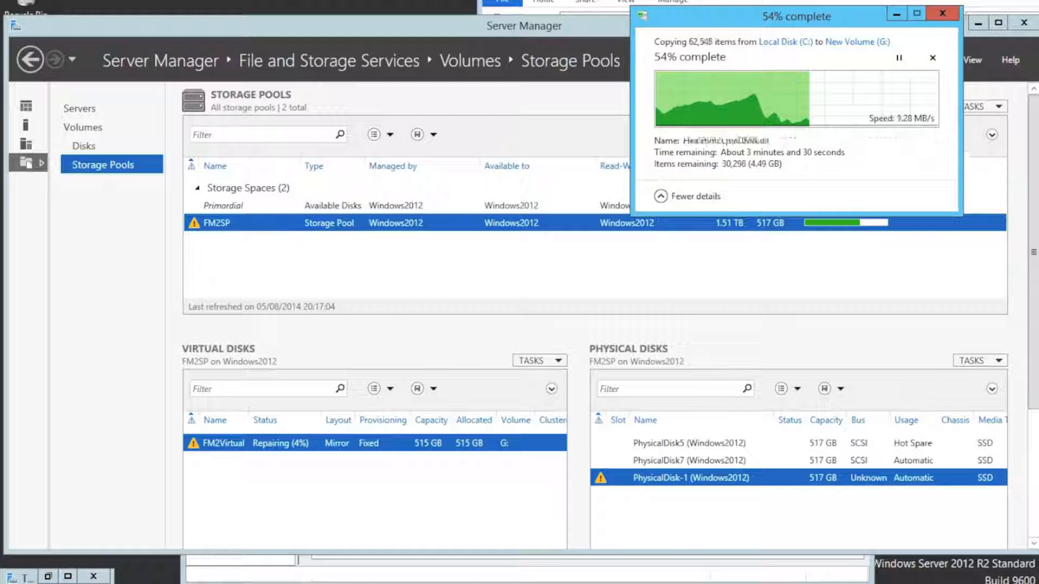
pyautogui.click(506, 571)
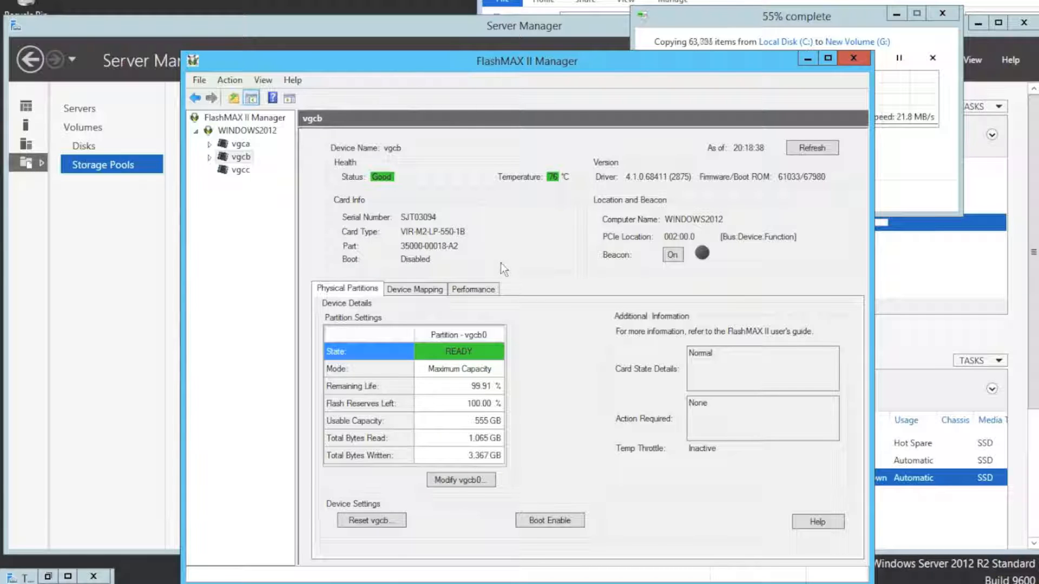
pyautogui.click(912, 277)
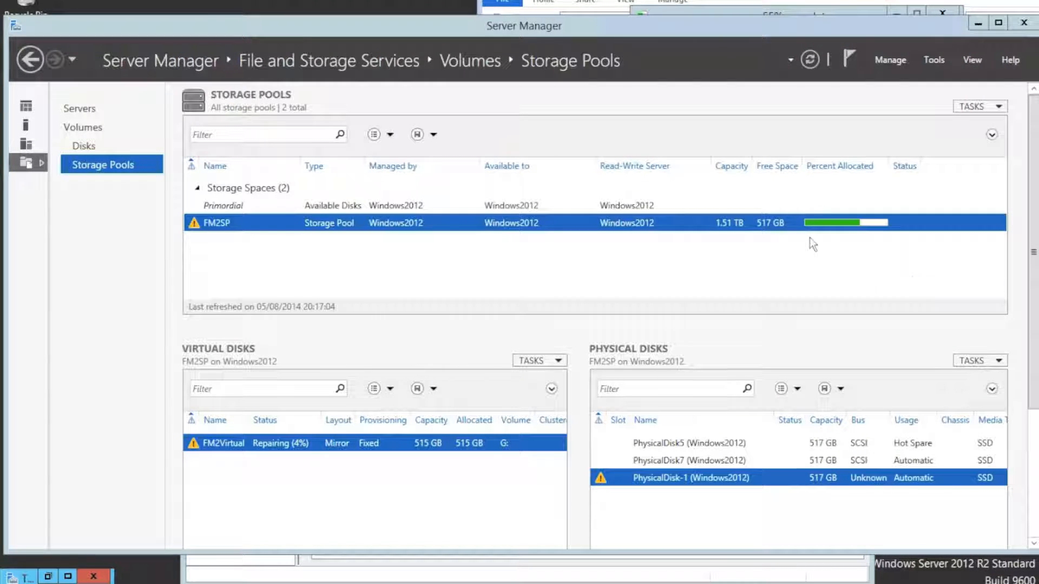